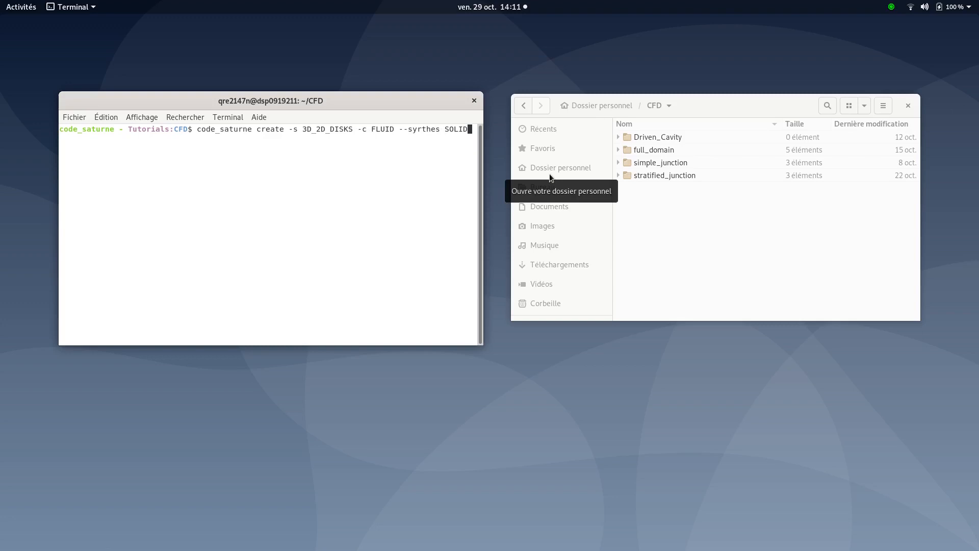
Create the study 3D_2D_DISKS with fluid case FLUID and SYRTHES solid case SOLID, and expand its folder
{"action": "key", "text": "Return"}
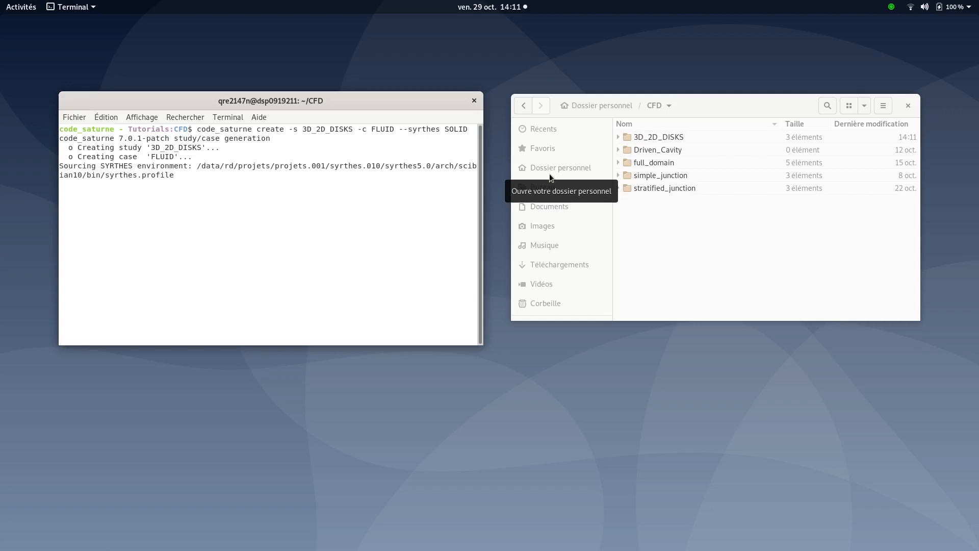
{"action": "left_click", "coordinate": [666, 137]}
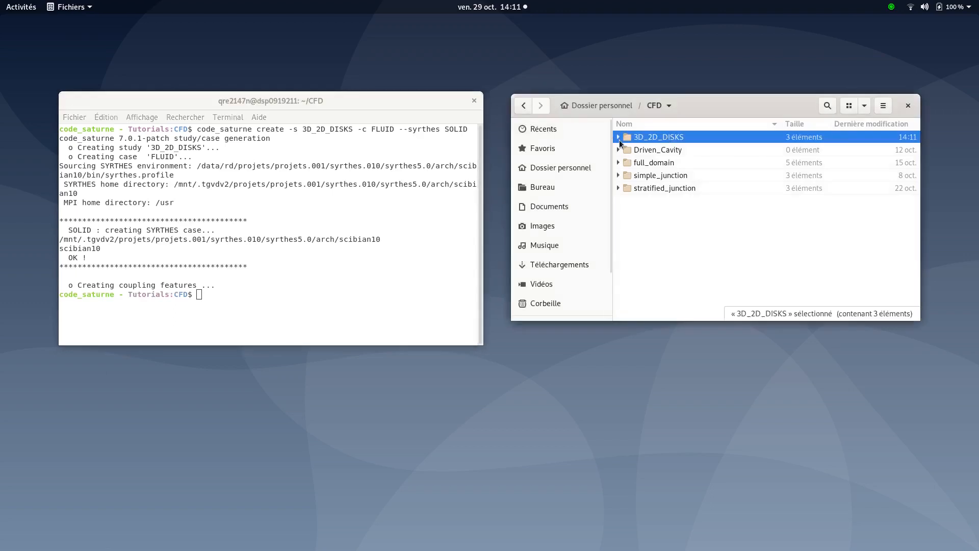
{"action": "left_click", "coordinate": [618, 137]}
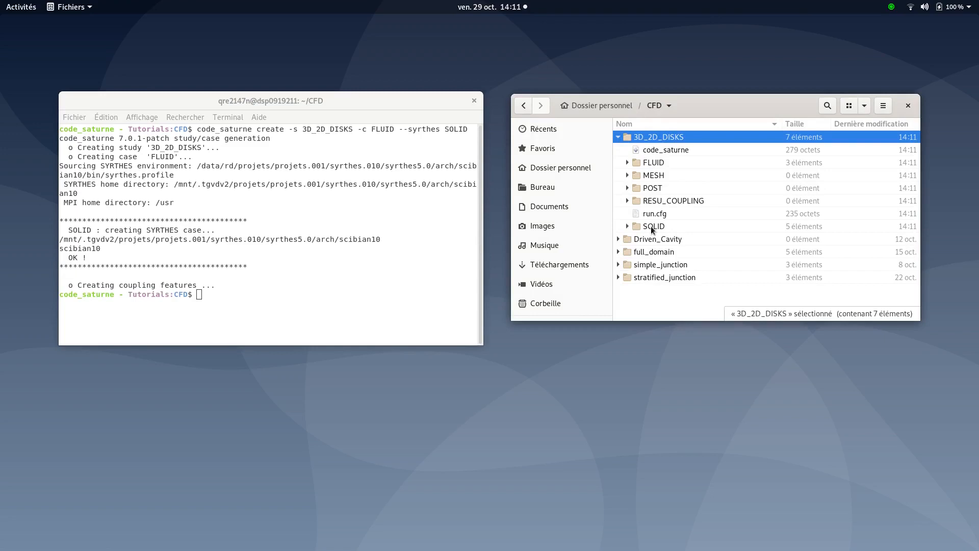
{"action": "left_click", "coordinate": [230, 295]}
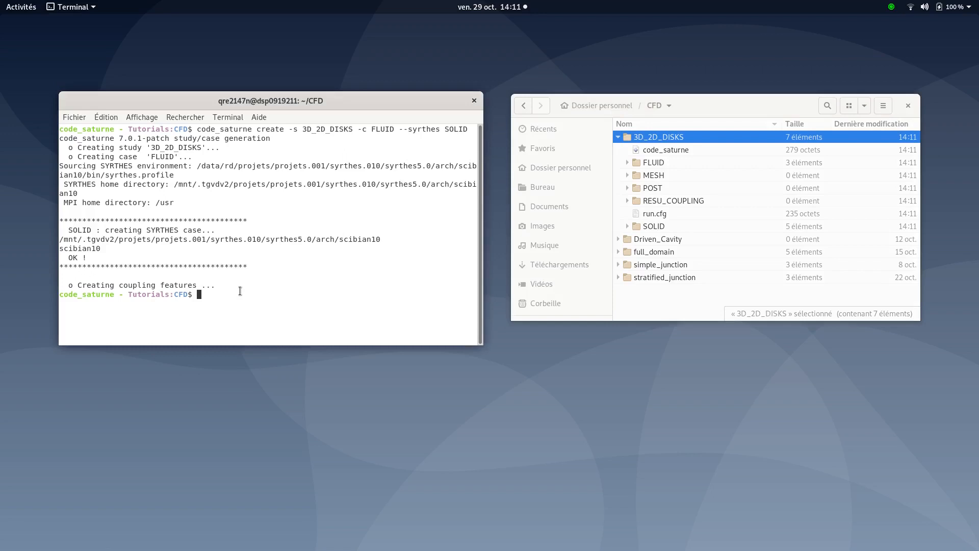
Source the SYRTHES environment in the terminal with source_syrthes
{"action": "type", "text": "source_"}
{"action": "key", "text": "Tab"}
{"action": "key", "text": "Return"}
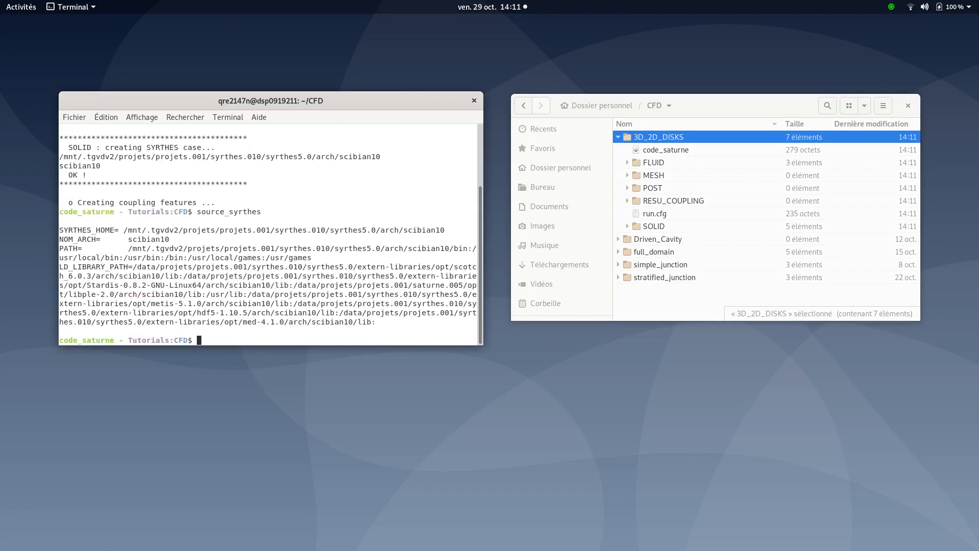
Launch the SYRTHES graphical interface in the background with syrthes.gui &
{"action": "type", "text": "syrt"}
{"action": "type", "text": "her"}
{"action": "type", "text": "."}
{"action": "type", "text": "gui"}
{"action": "key", "text": "Left"}
{"action": "key", "text": "Left"}
{"action": "key", "text": "Left"}
{"action": "key", "text": "Left"}
{"action": "key", "text": "BackSpace"}
{"action": "type", "text": "s"}
{"action": "key", "text": "Right"}
{"action": "key", "text": "Right"}
{"action": "key", "text": "Right"}
{"action": "key", "text": "Right"}
{"action": "type", "text": "&"}
{"action": "key", "text": "Return"}
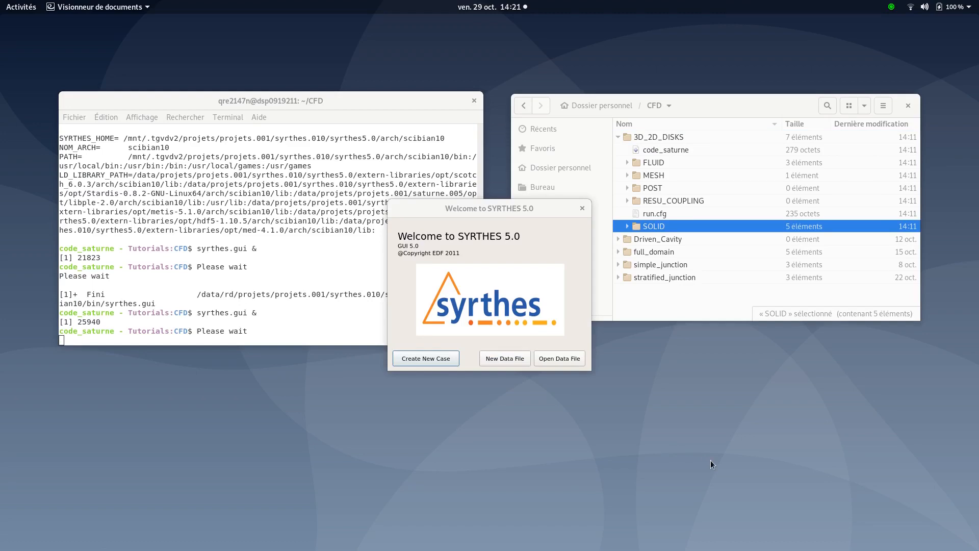
Inspect the contents of the study's MESH and SOLID folders
{"action": "left_click", "coordinate": [627, 175]}
{"action": "left_click", "coordinate": [638, 184]}
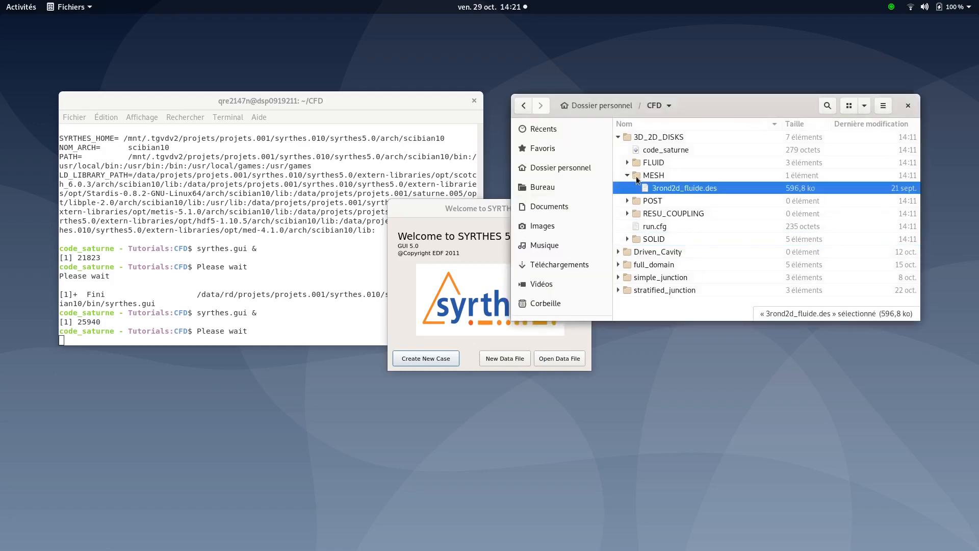
{"action": "left_click", "coordinate": [636, 176]}
{"action": "left_click", "coordinate": [626, 176]}
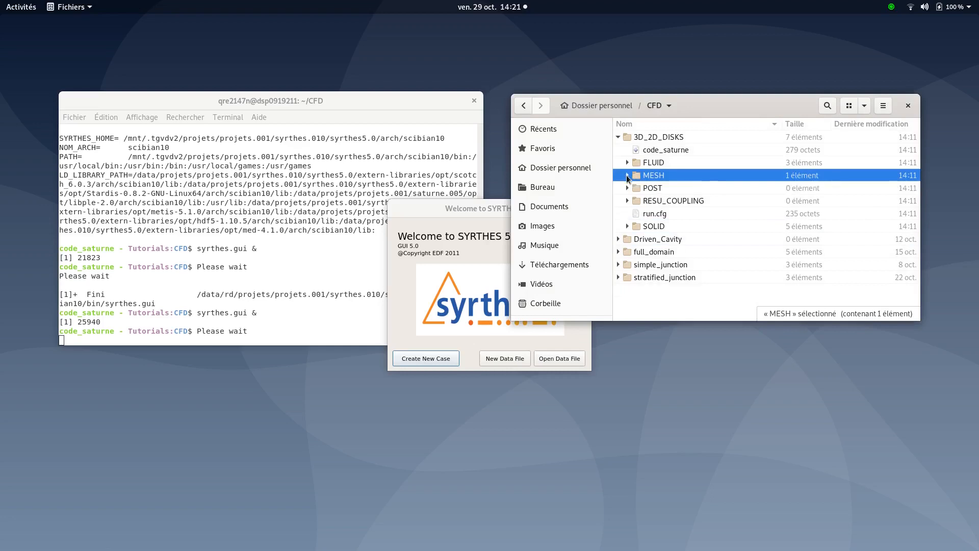
{"action": "left_click", "coordinate": [627, 226]}
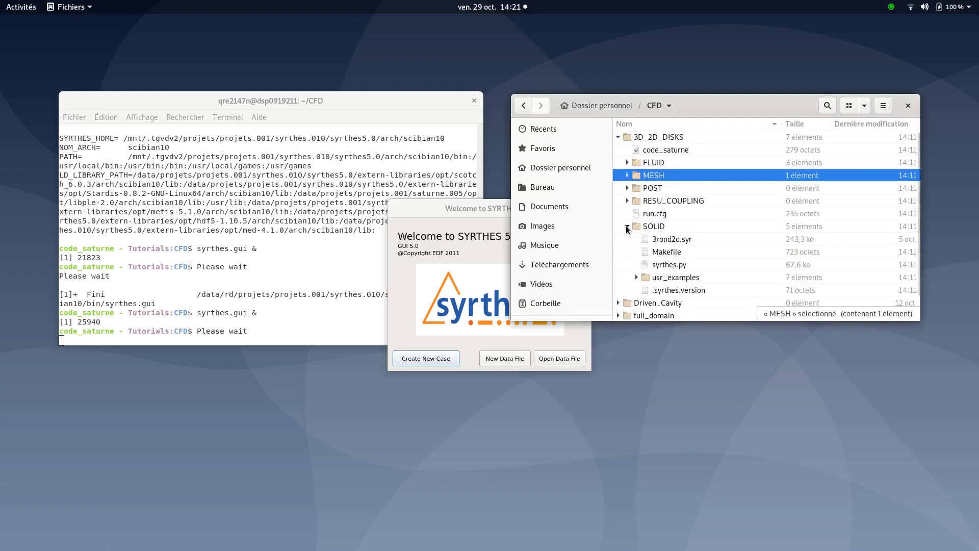
{"action": "left_click", "coordinate": [654, 243]}
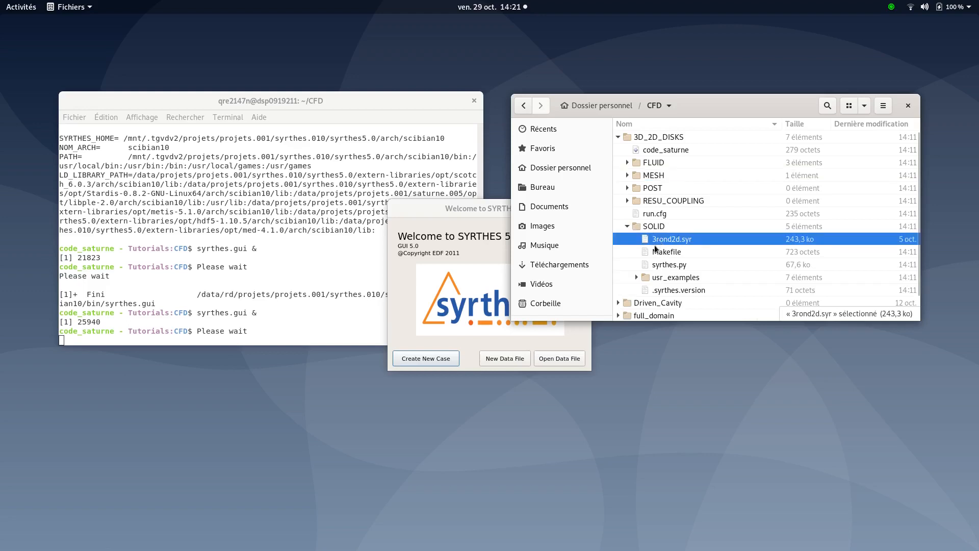
{"action": "left_click", "coordinate": [628, 227]}
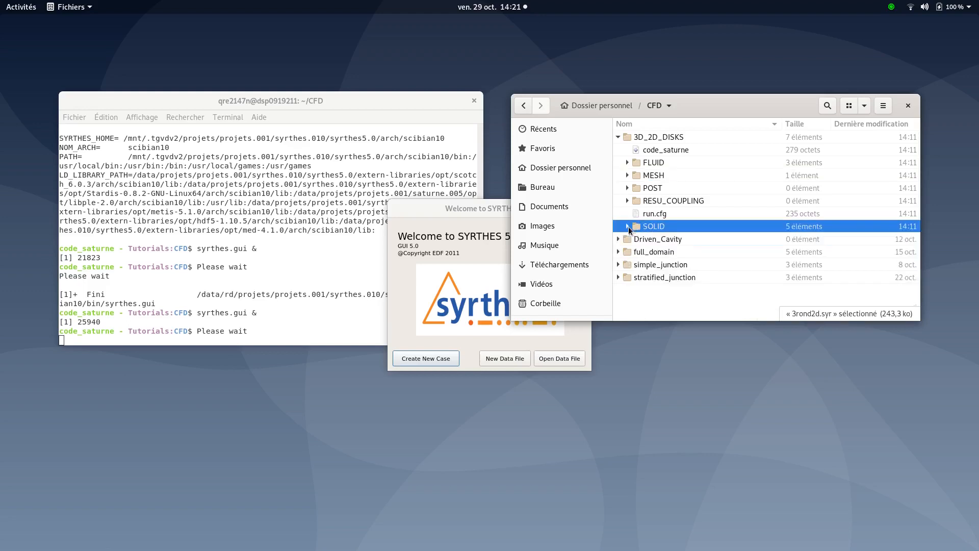
Create a new SYRTHES data file in the SOLID case folder of 3D_2D_DISKS
{"action": "left_click", "coordinate": [472, 204]}
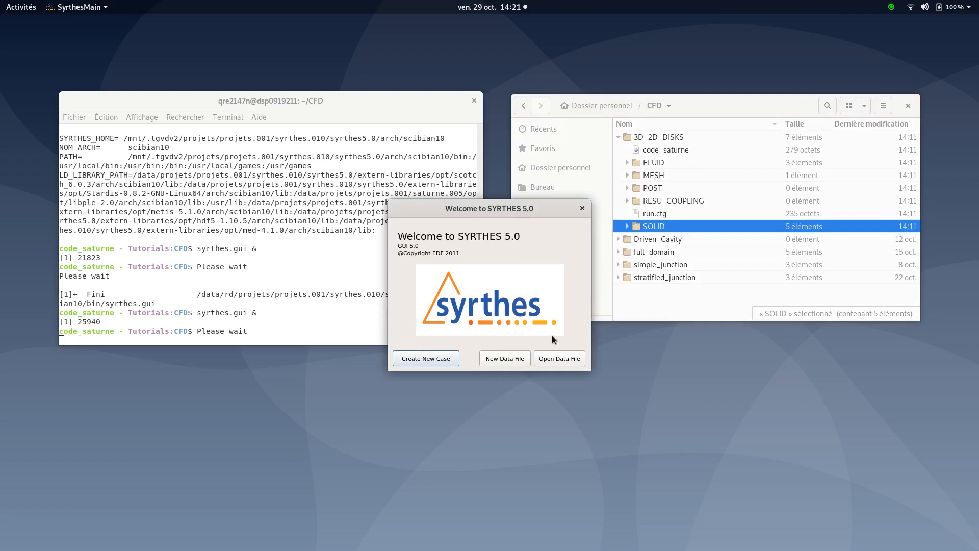
{"action": "left_click", "coordinate": [497, 359]}
{"action": "double_click", "coordinate": [469, 194]}
{"action": "left_click", "coordinate": [446, 231]}
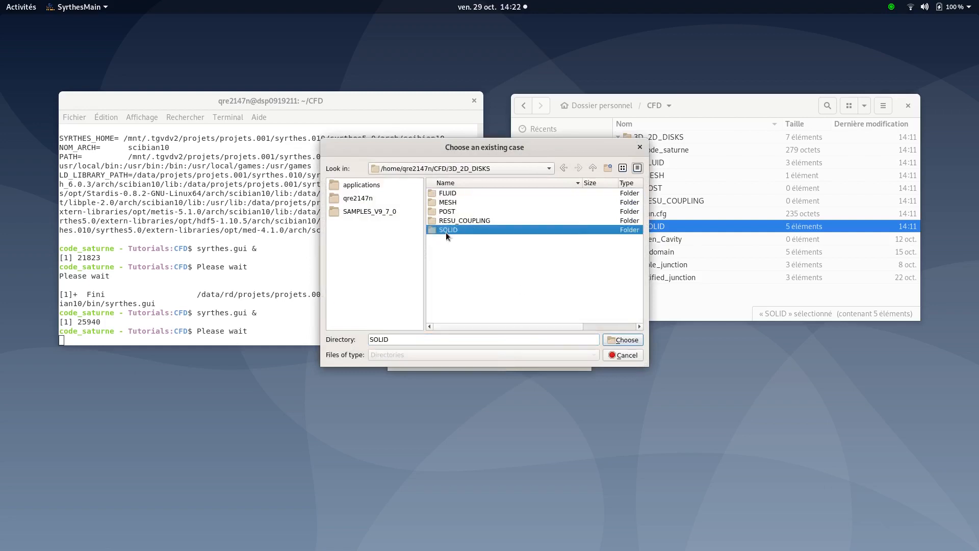
{"action": "left_click", "coordinate": [632, 340]}
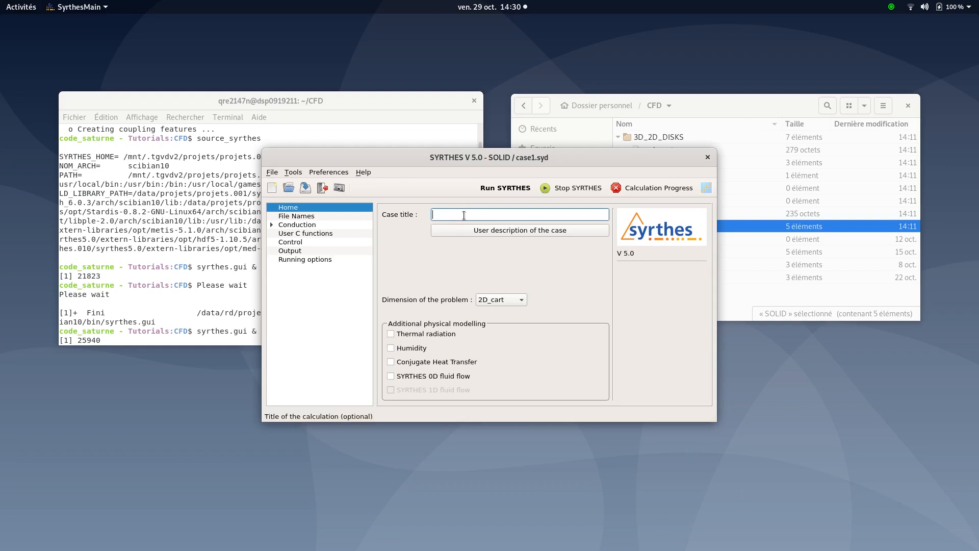
Set the case title to 3_2D_DISKS
{"action": "type", "text": "3_2D"}
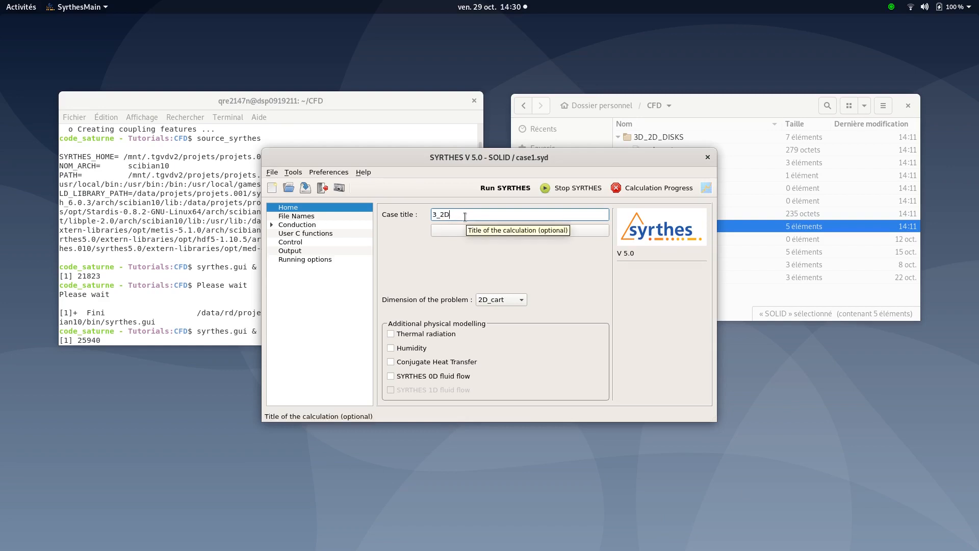
{"action": "type", "text": "_DISKS"}
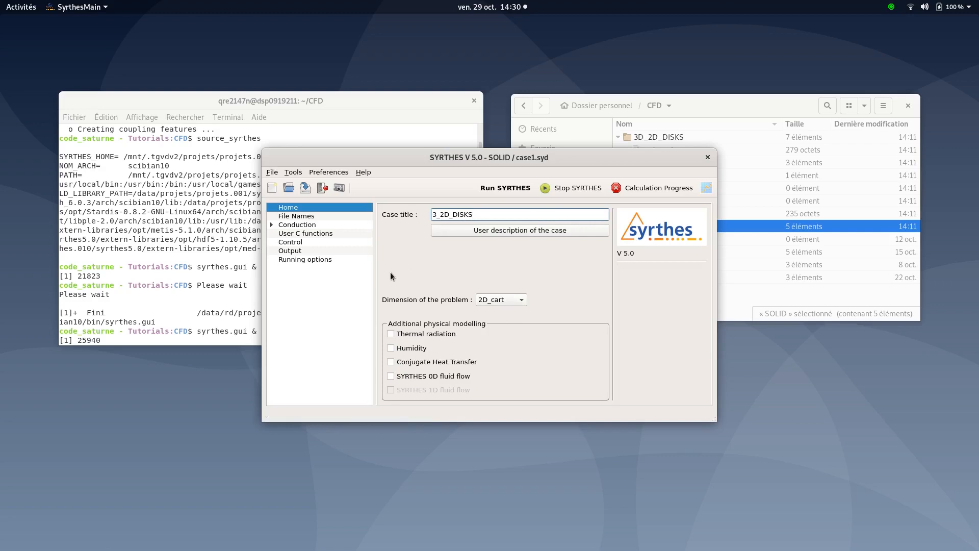
Select 3rond2d.syr as the conduction mesh file
{"action": "left_click", "coordinate": [304, 217]}
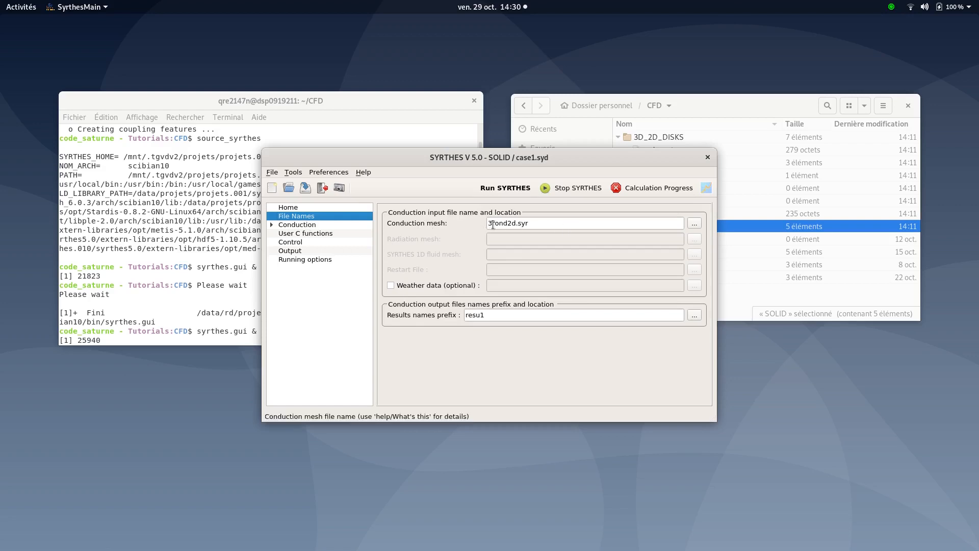
{"action": "left_click", "coordinate": [695, 224]}
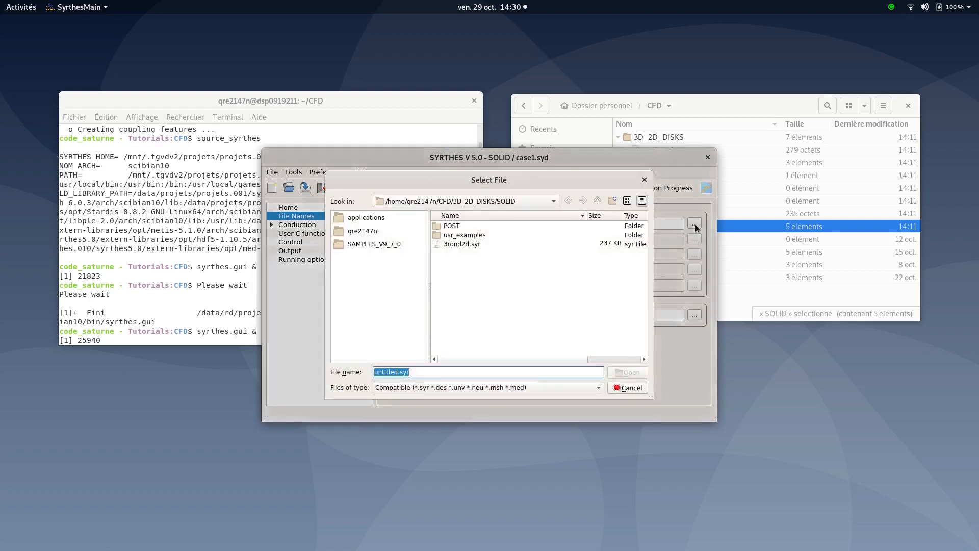
{"action": "double_click", "coordinate": [452, 246]}
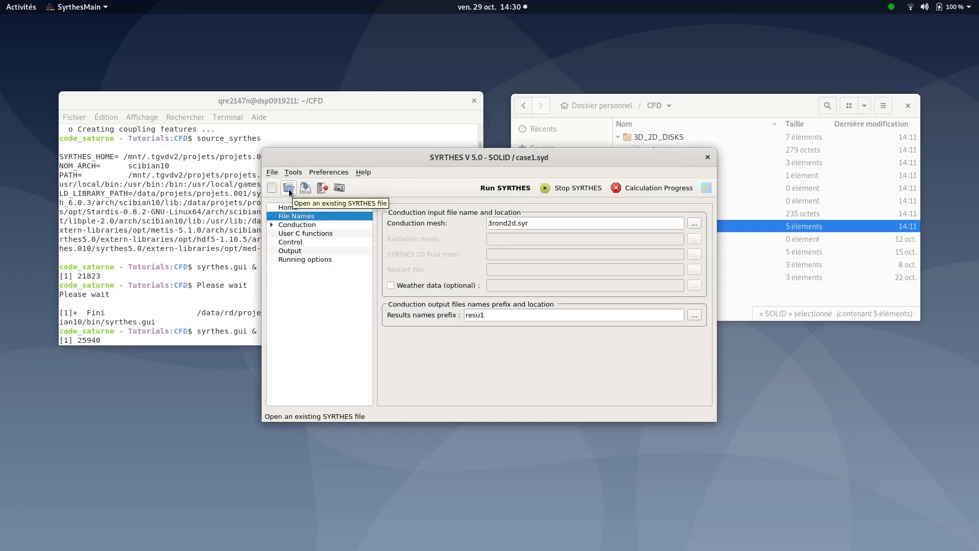
Open the existing case1.syd file from the SOLID folder
{"action": "left_click", "coordinate": [289, 191]}
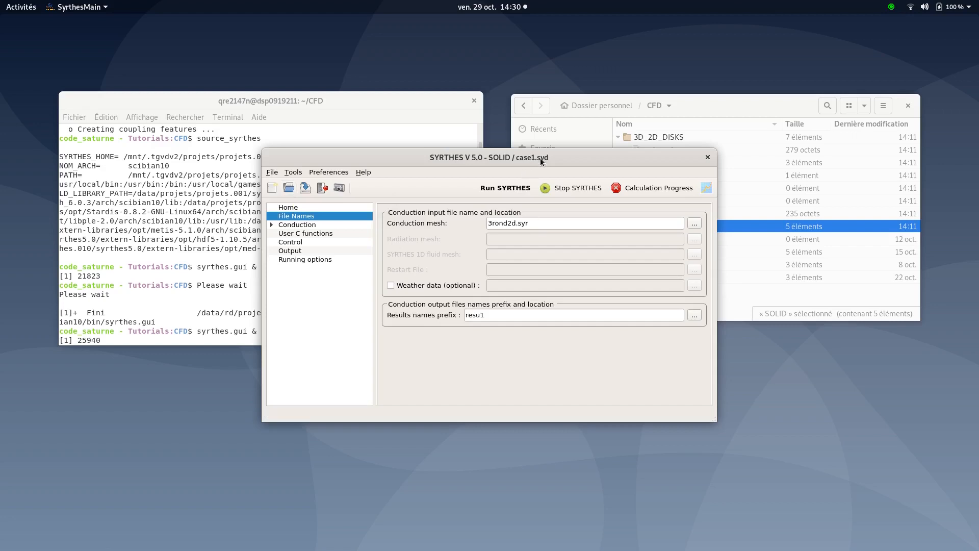
{"action": "left_click", "coordinate": [294, 187]}
{"action": "left_click", "coordinate": [458, 244]}
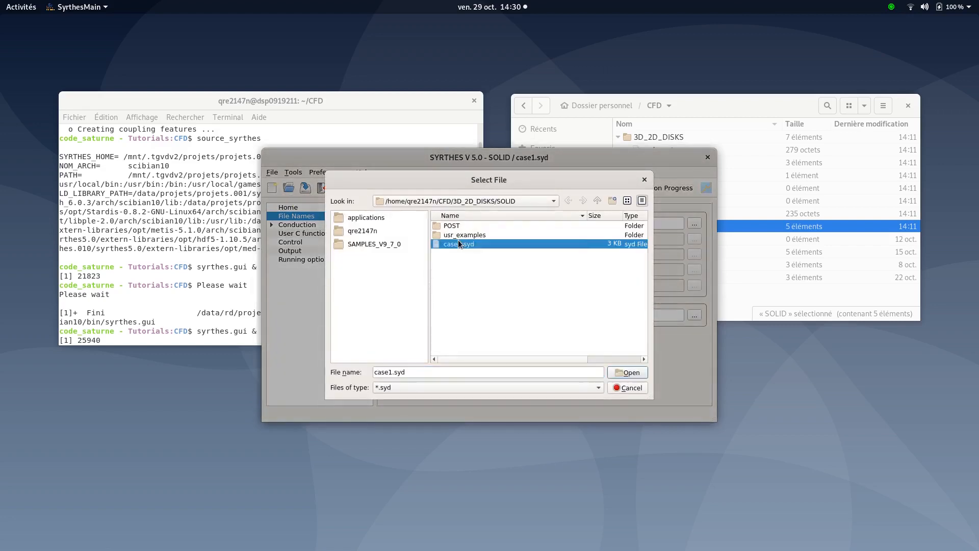
{"action": "left_click", "coordinate": [632, 372]}
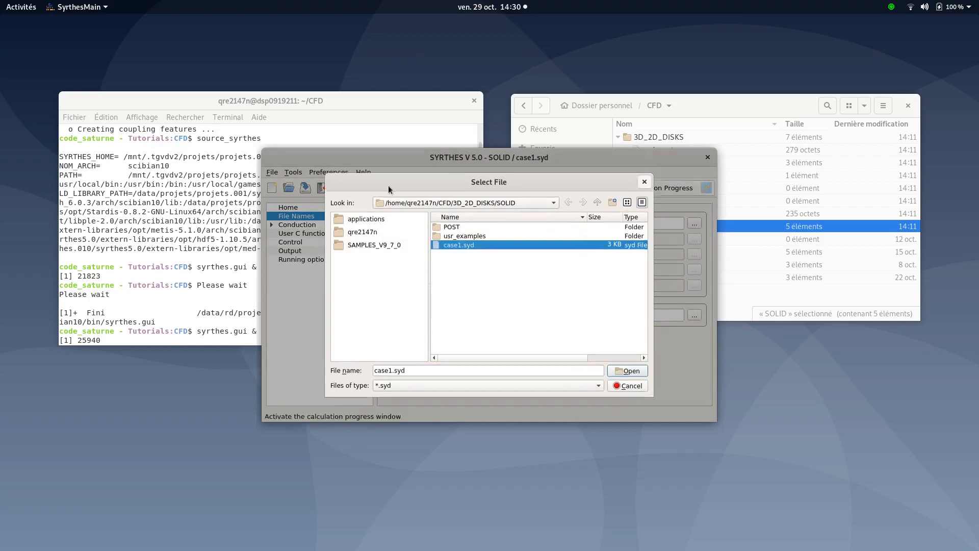
Expand the Conduction settings and review the initial conditions
{"action": "left_click", "coordinate": [287, 224]}
{"action": "left_click", "coordinate": [272, 225]}
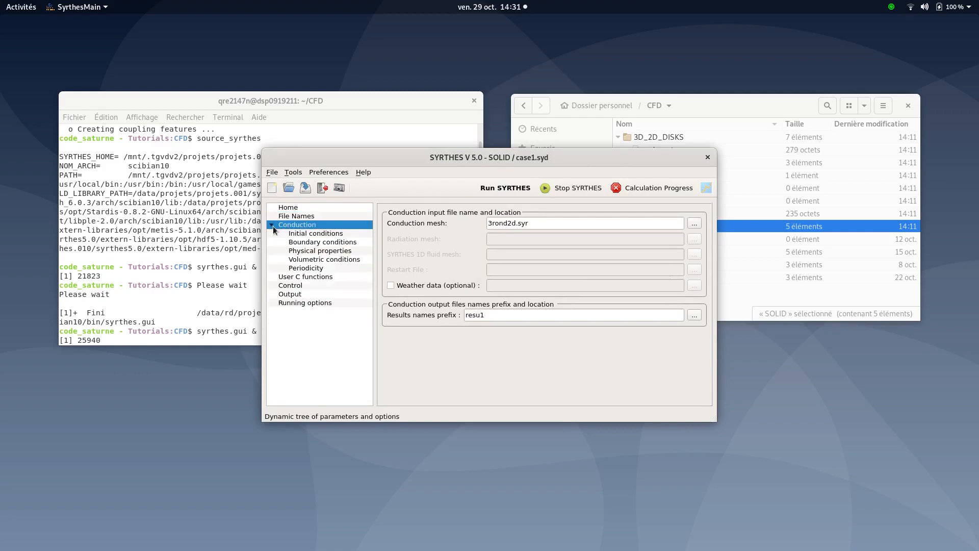
{"action": "left_click", "coordinate": [301, 234]}
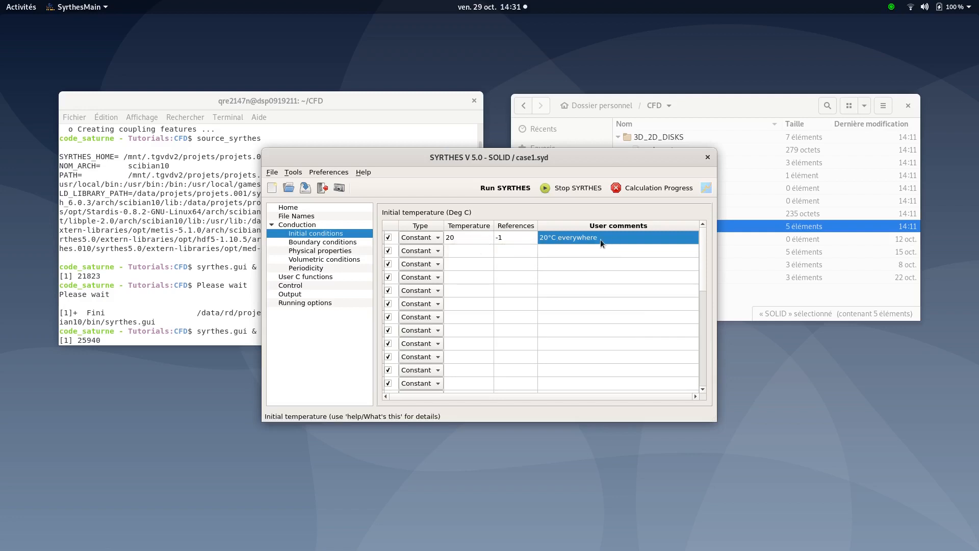
Enlarge the window and review each boundary condition type: heat exchange, flux, Dirichlet, contact resistance and infinite radiation
{"action": "left_click", "coordinate": [318, 243]}
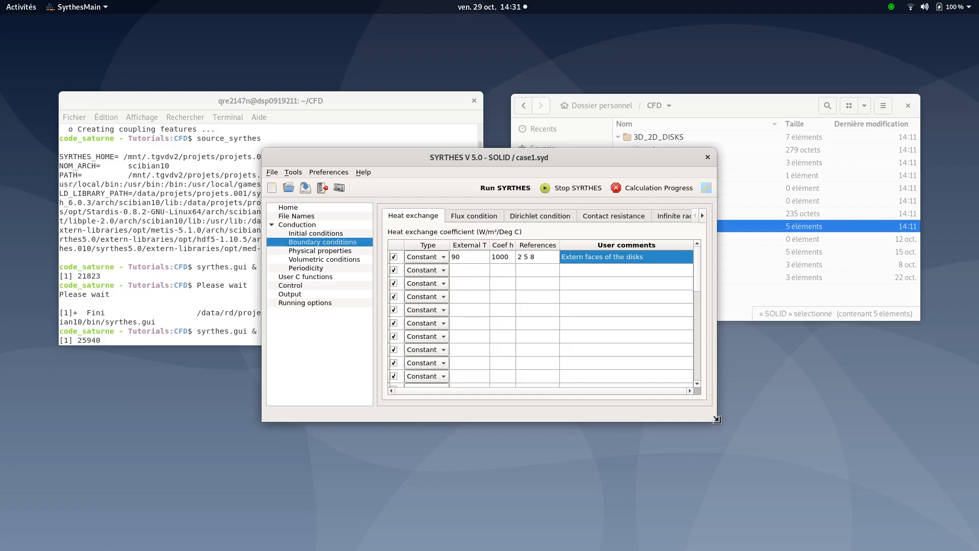
{"action": "left_click_drag", "start_coordinate": [717, 419], "coordinate": [832, 468]}
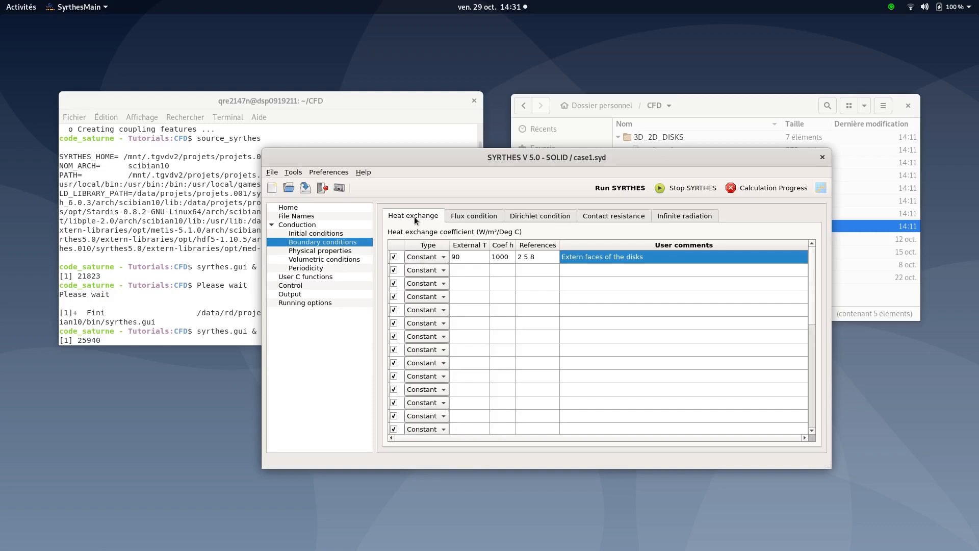
{"action": "left_click", "coordinate": [465, 216]}
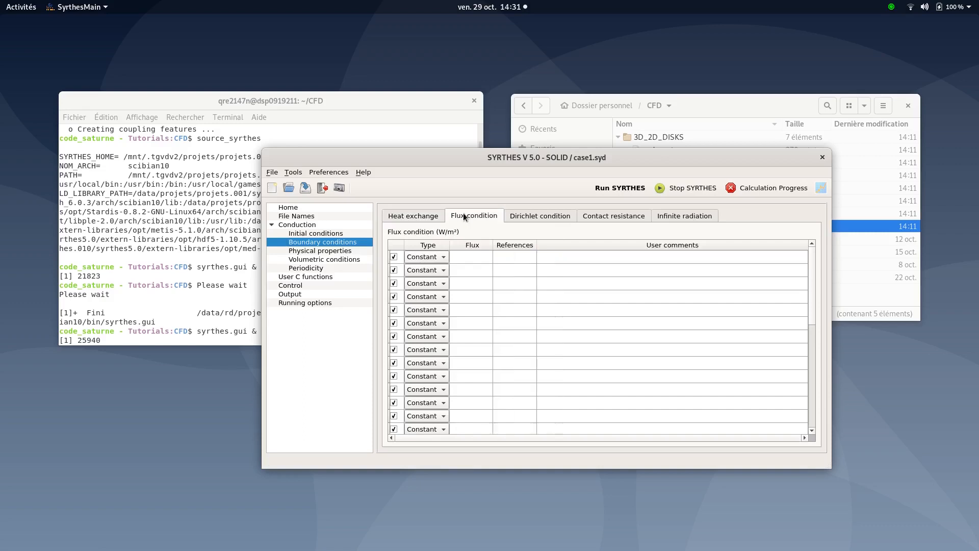
{"action": "left_click", "coordinate": [534, 215]}
{"action": "left_click", "coordinate": [608, 213]}
{"action": "left_click", "coordinate": [669, 213]}
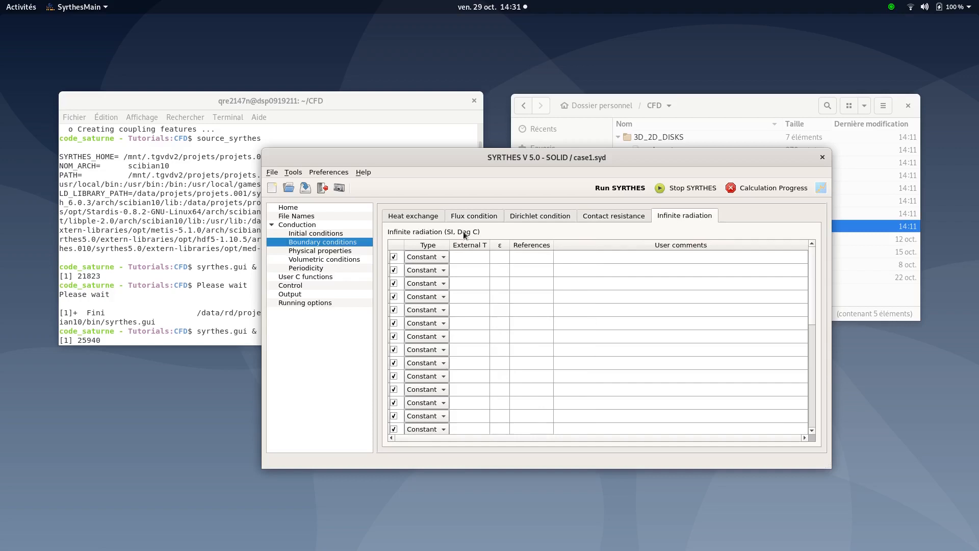
{"action": "left_click", "coordinate": [412, 215]}
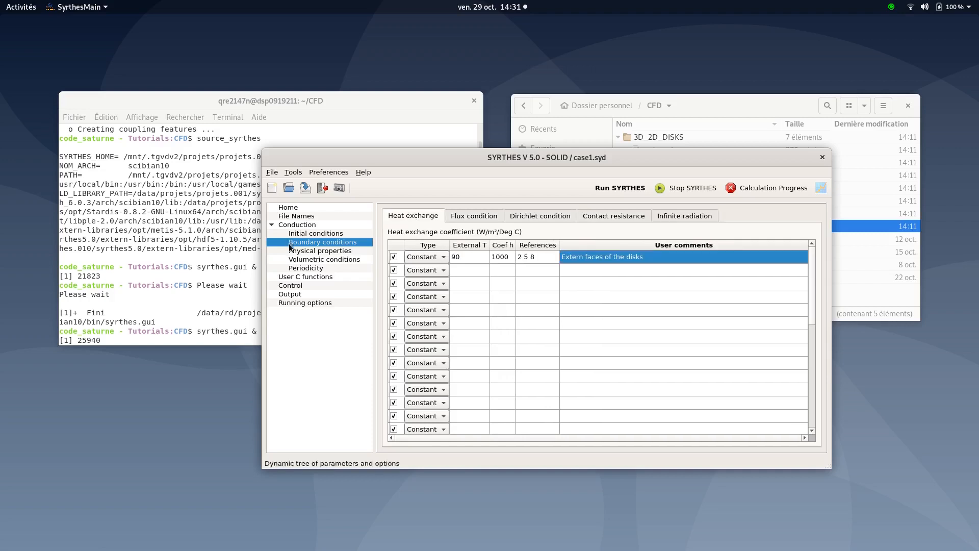
Review the isotropic, orthotropic and anisotropic physical properties of the disks
{"action": "left_click", "coordinate": [308, 253]}
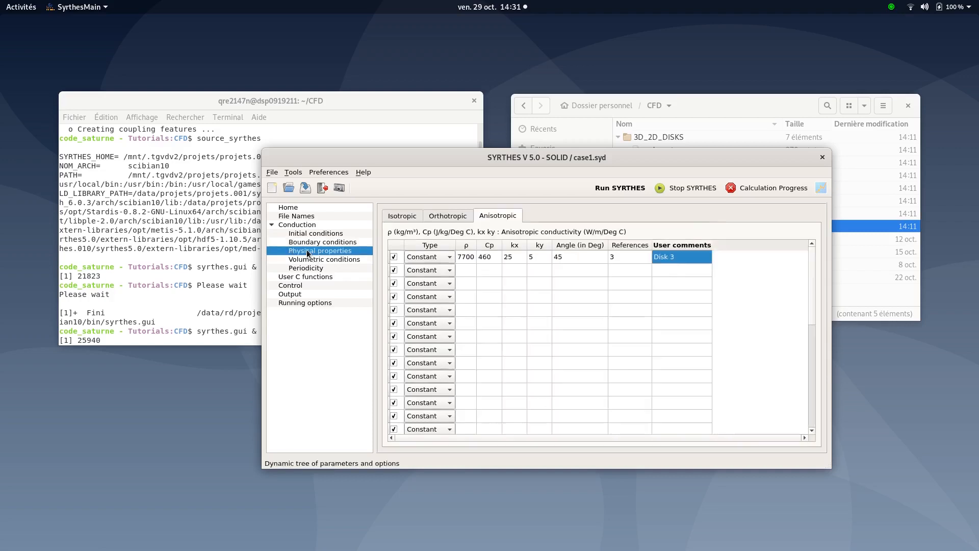
{"action": "left_click", "coordinate": [408, 216]}
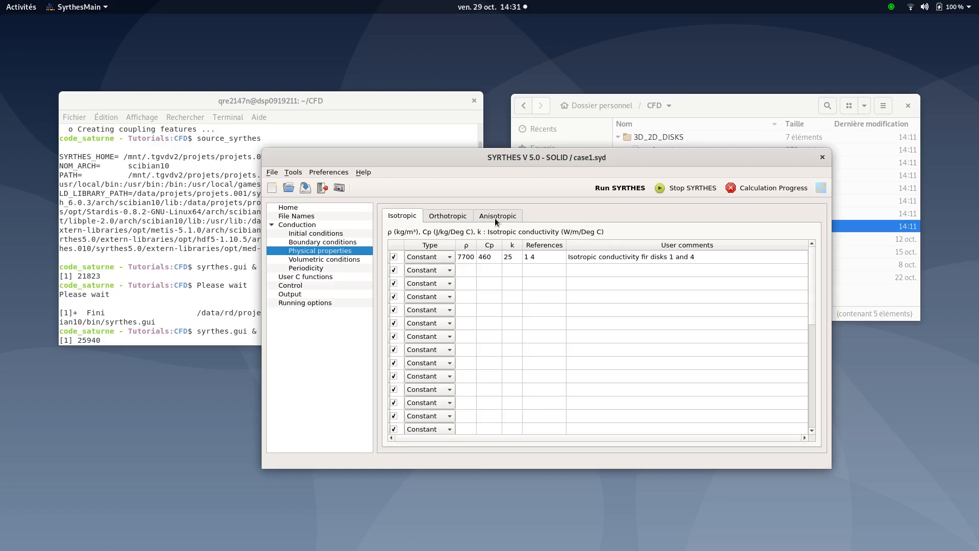
{"action": "left_click", "coordinate": [448, 219]}
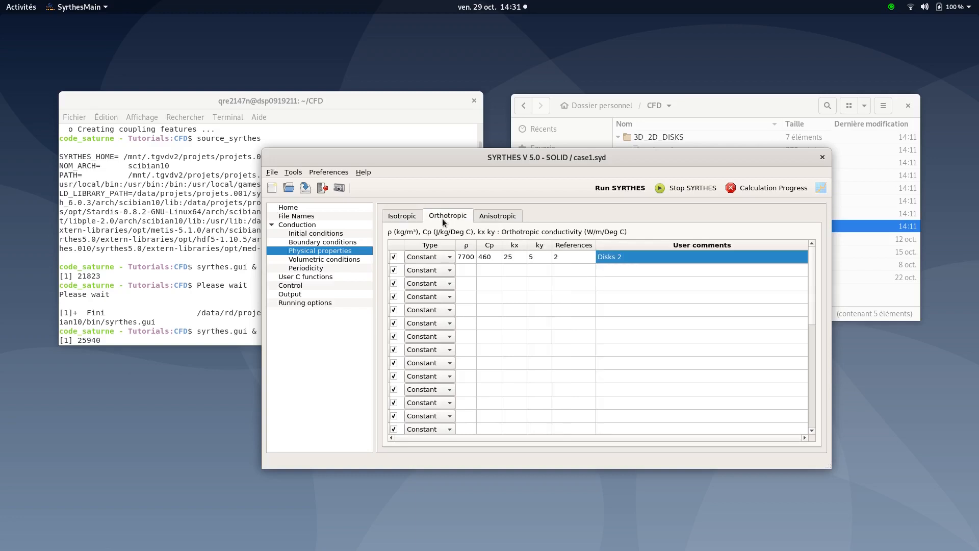
{"action": "left_click", "coordinate": [495, 219]}
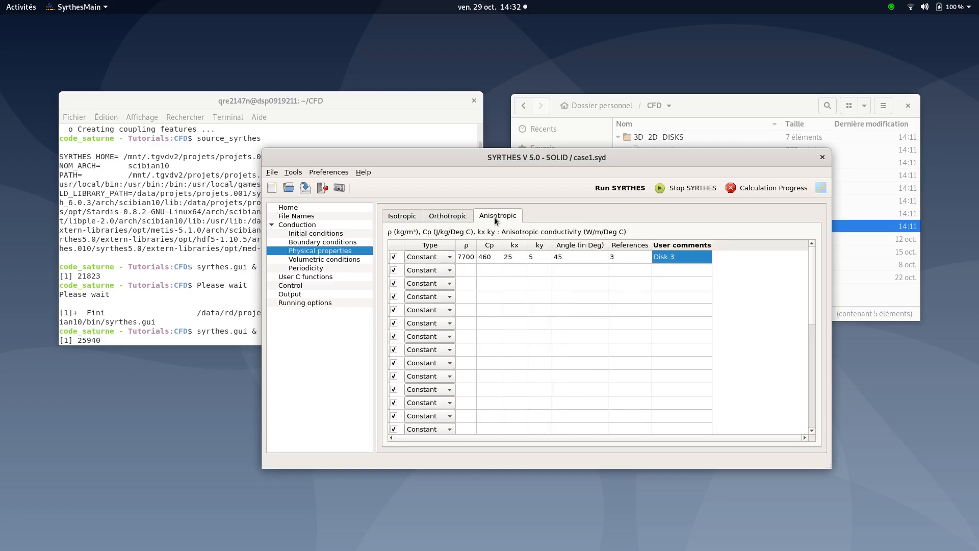
{"action": "left_click", "coordinate": [392, 219]}
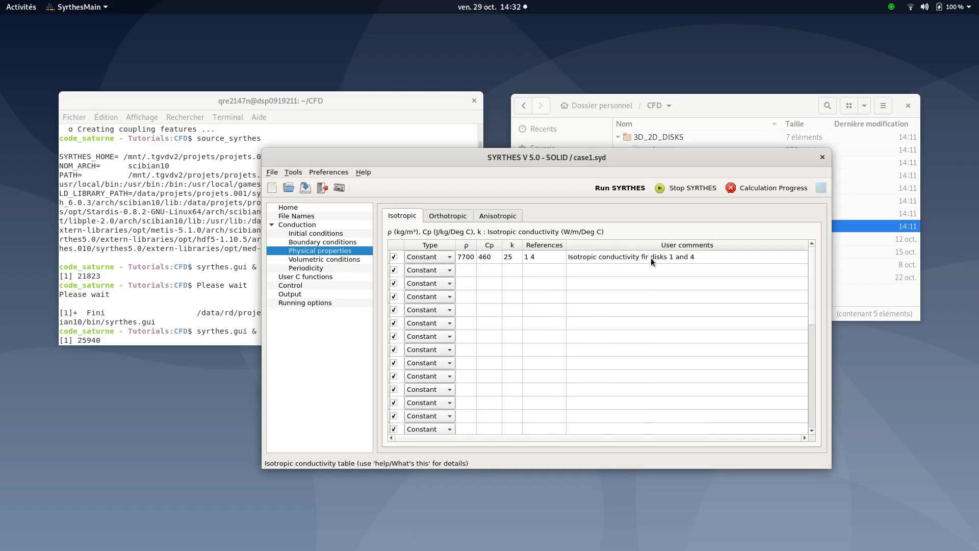
{"action": "left_click", "coordinate": [455, 218]}
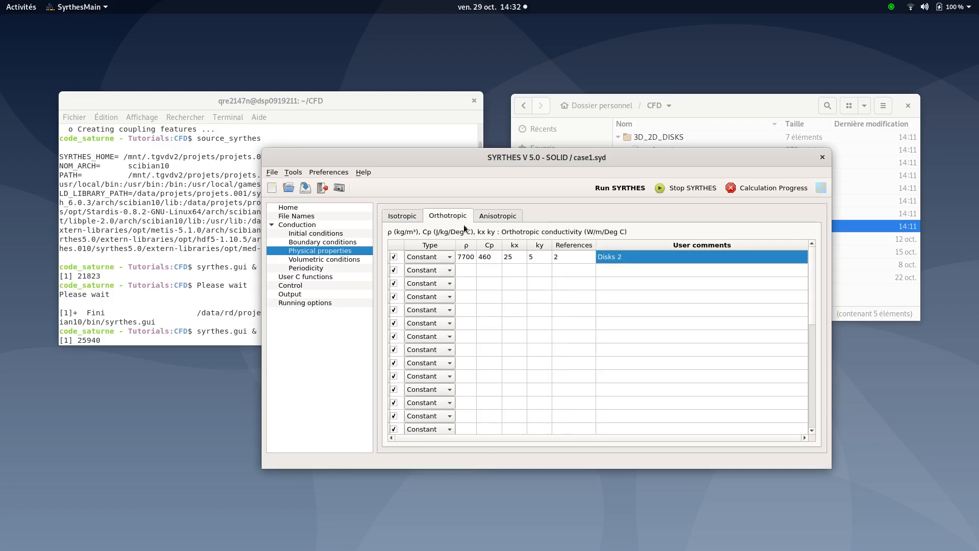
Inspect the orthotropic and anisotropic comment entries, return to the isotropic properties and collapse the Conduction branch
{"action": "double_click", "coordinate": [613, 257]}
{"action": "left_click", "coordinate": [613, 257]}
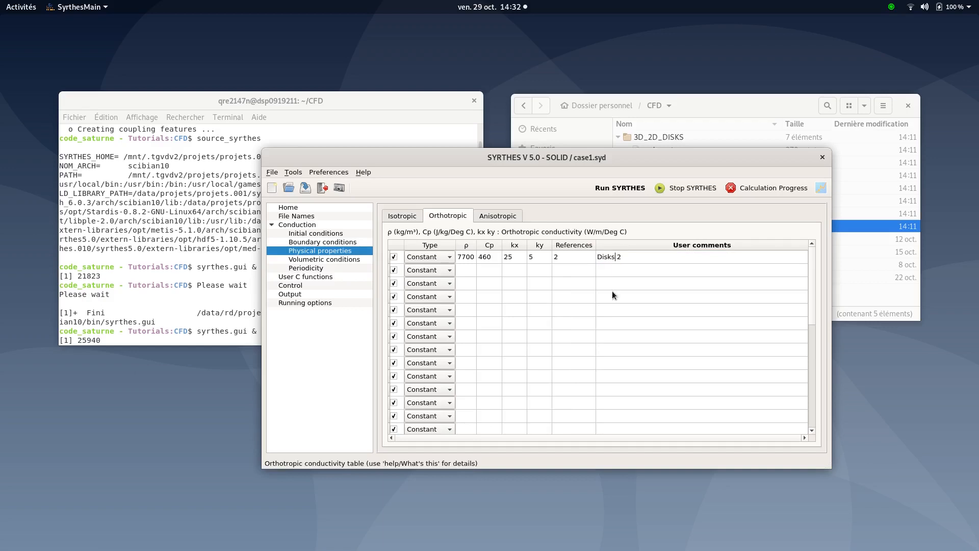
{"action": "left_click", "coordinate": [496, 211]}
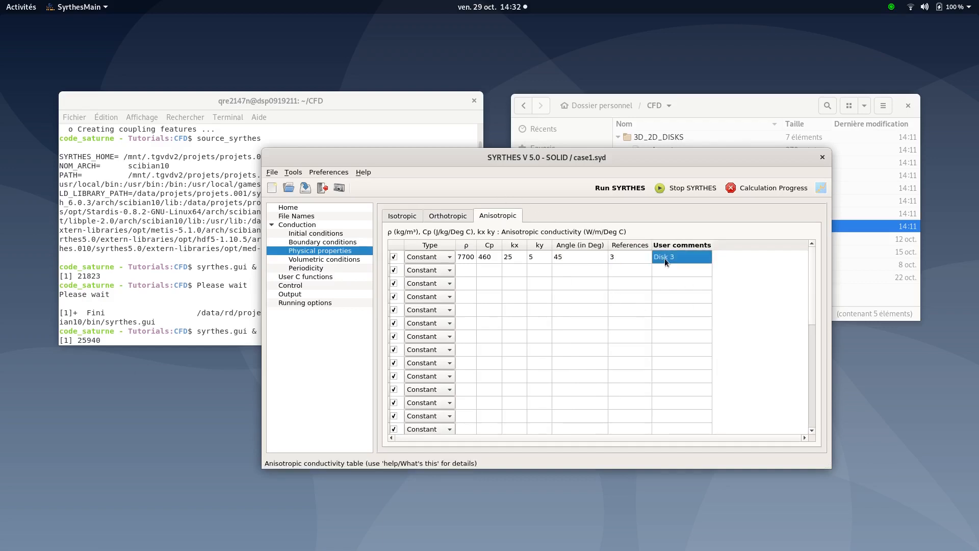
{"action": "left_click", "coordinate": [413, 215]}
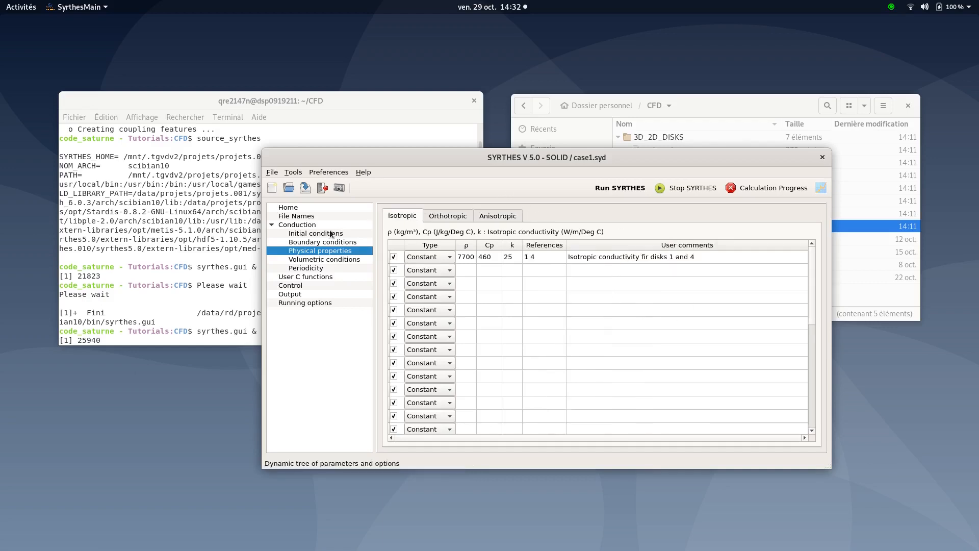
{"action": "left_click", "coordinate": [272, 225]}
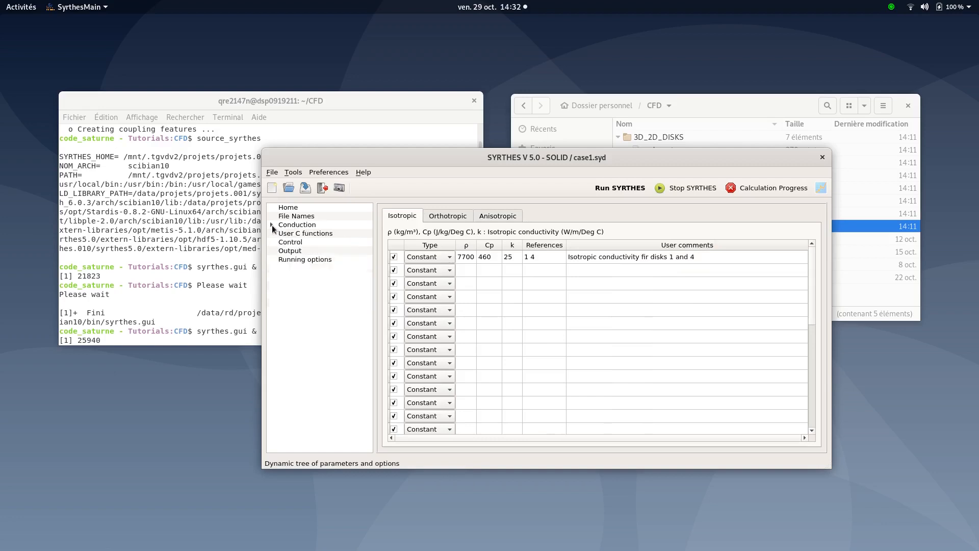
Review the time-step control, output probes and running options, then launch the SYRTHES calculation
{"action": "left_click", "coordinate": [289, 242]}
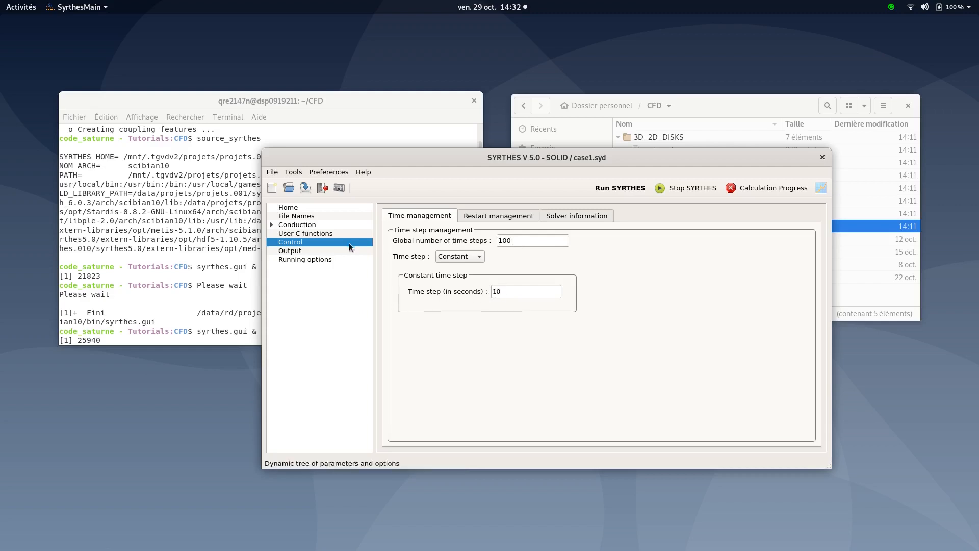
{"action": "left_click", "coordinate": [307, 251]}
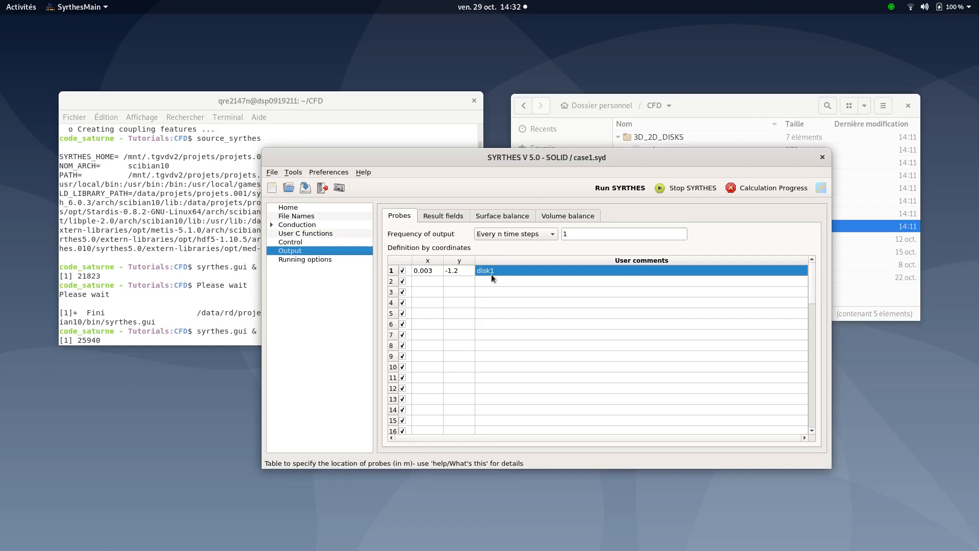
{"action": "left_click", "coordinate": [328, 259]}
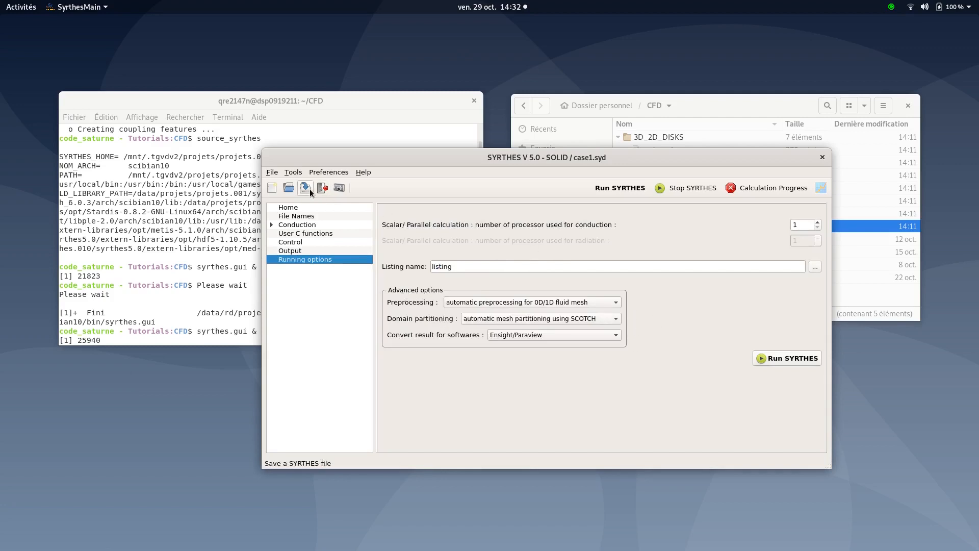
{"action": "left_click", "coordinate": [620, 188]}
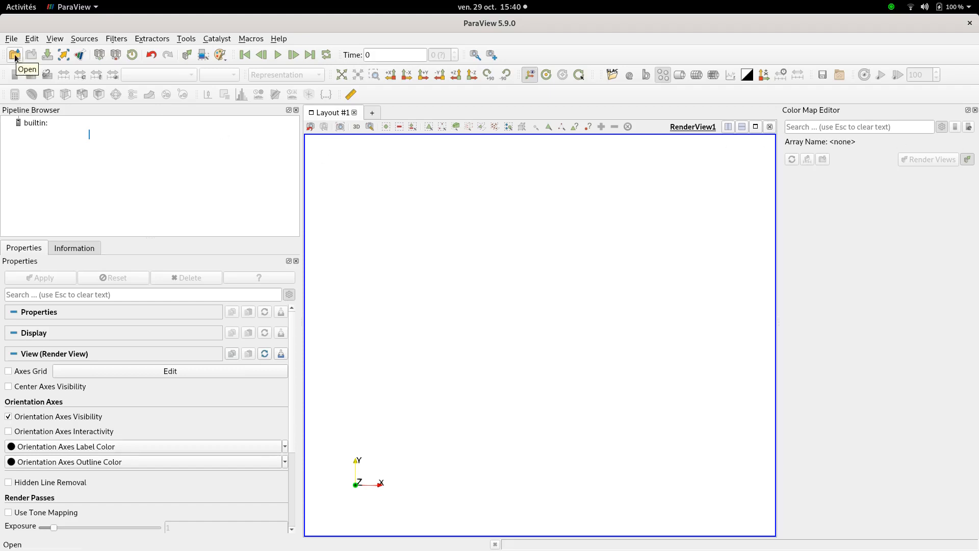
In ParaView, open resu1.ensight.case from the SOLID/POST folder of 3D_2D_DISKS
{"action": "left_click", "coordinate": [15, 55]}
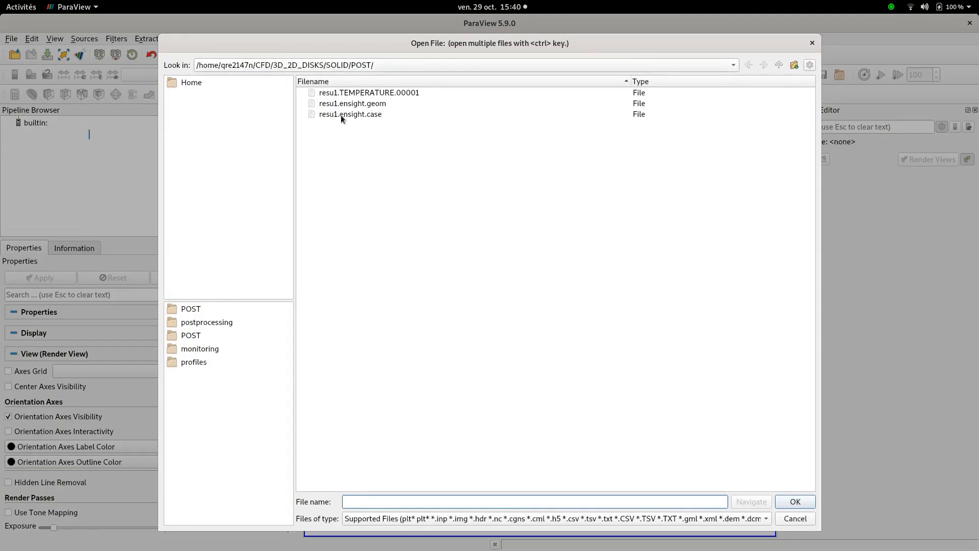
{"action": "double_click", "coordinate": [360, 116]}
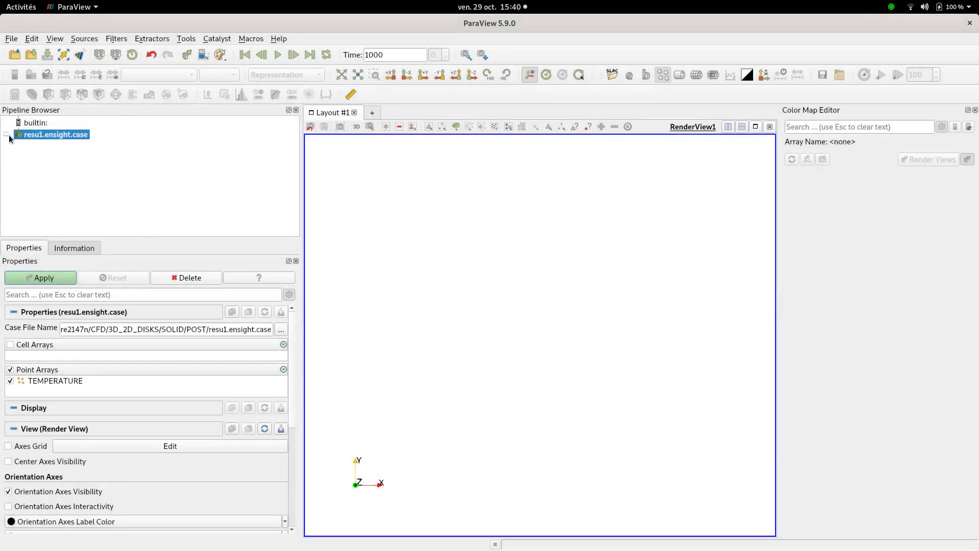
{"action": "left_click", "coordinate": [6, 135]}
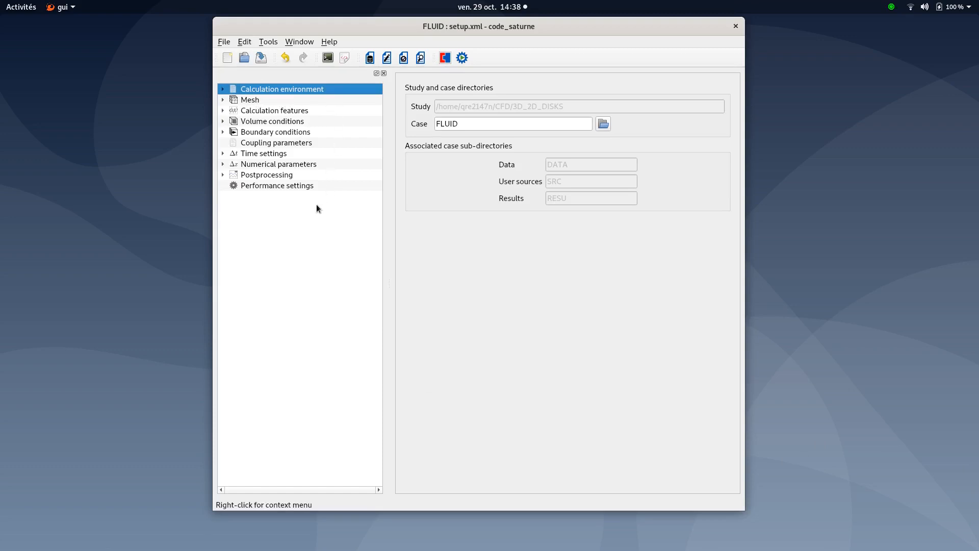
In the code_saturne FLUID setup, review the imported mesh file and the boundary zone definitions
{"action": "left_click", "coordinate": [248, 98]}
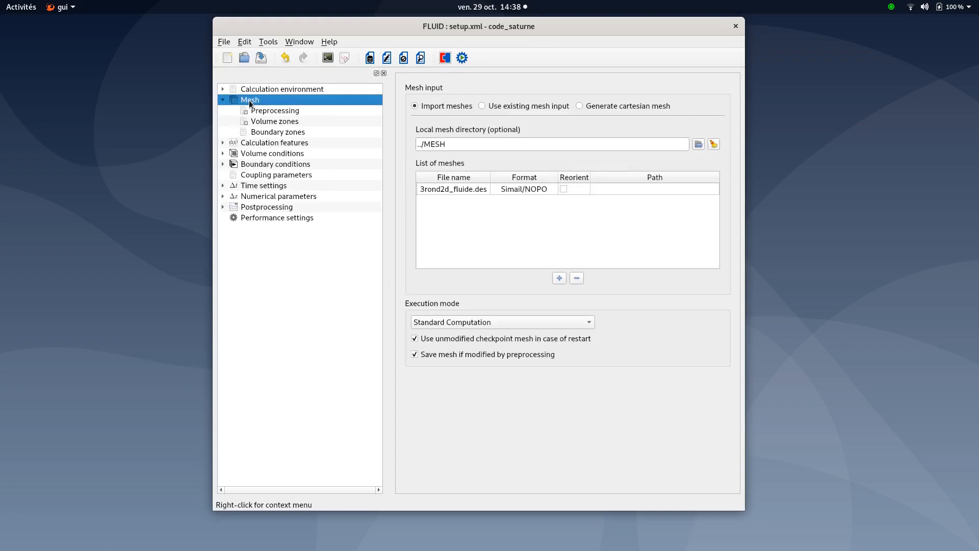
{"action": "left_click", "coordinate": [457, 190]}
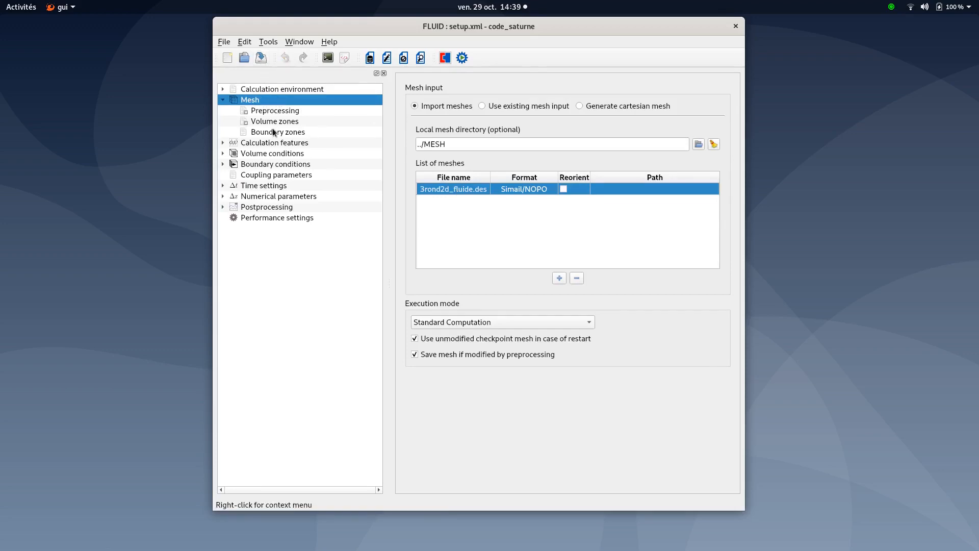
{"action": "left_click", "coordinate": [245, 133]}
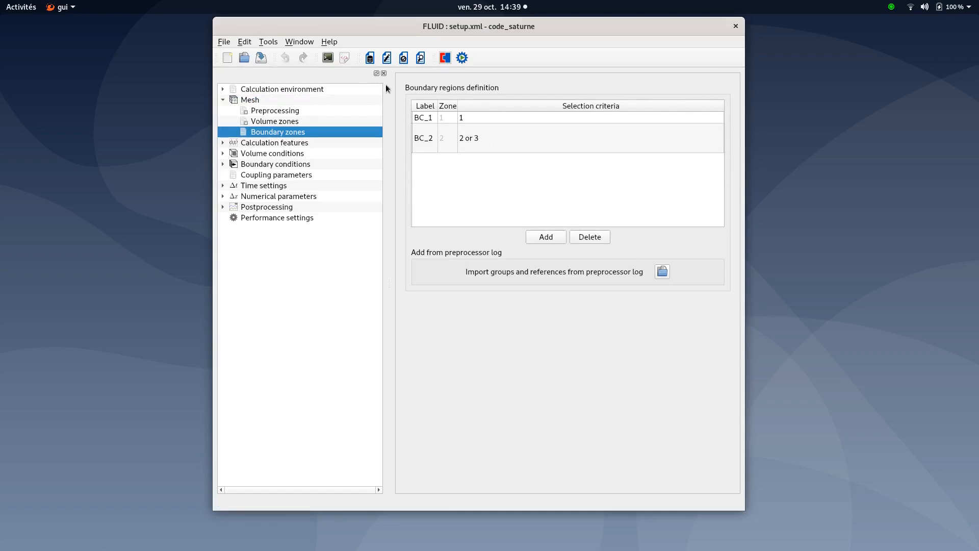
{"action": "left_click", "coordinate": [221, 100]}
Review the flow model, turbulence model, thermal model and body forces under calculation features
{"action": "left_click", "coordinate": [253, 110]}
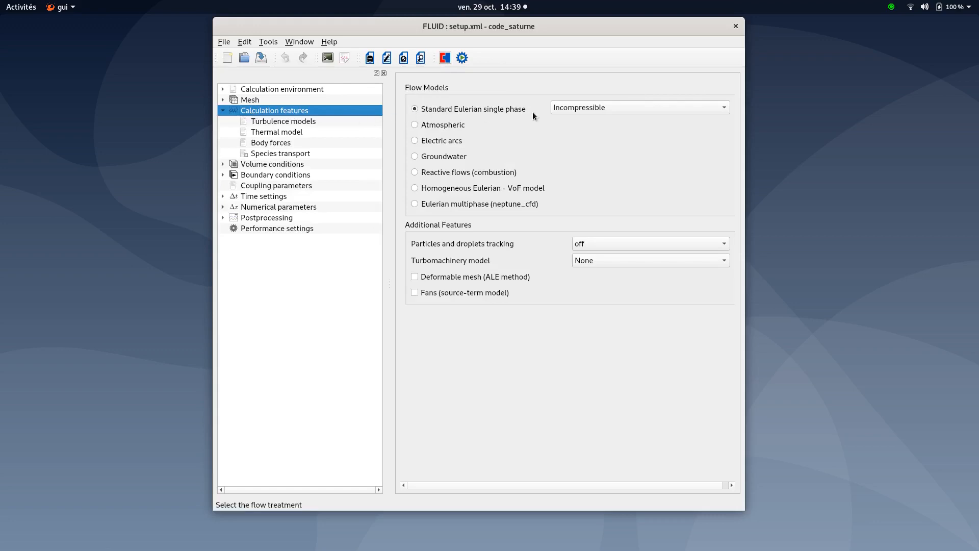
{"action": "left_click", "coordinate": [267, 120]}
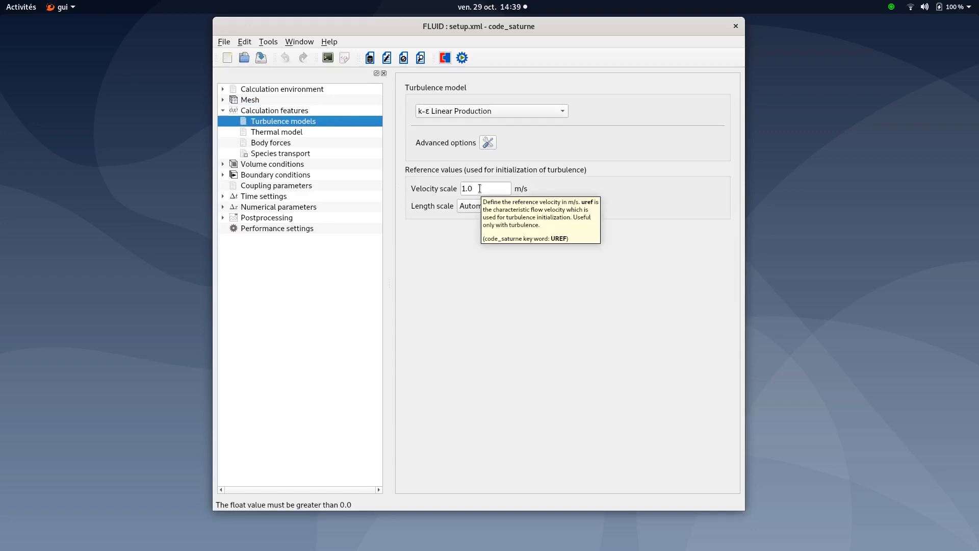
{"action": "left_click", "coordinate": [289, 132]}
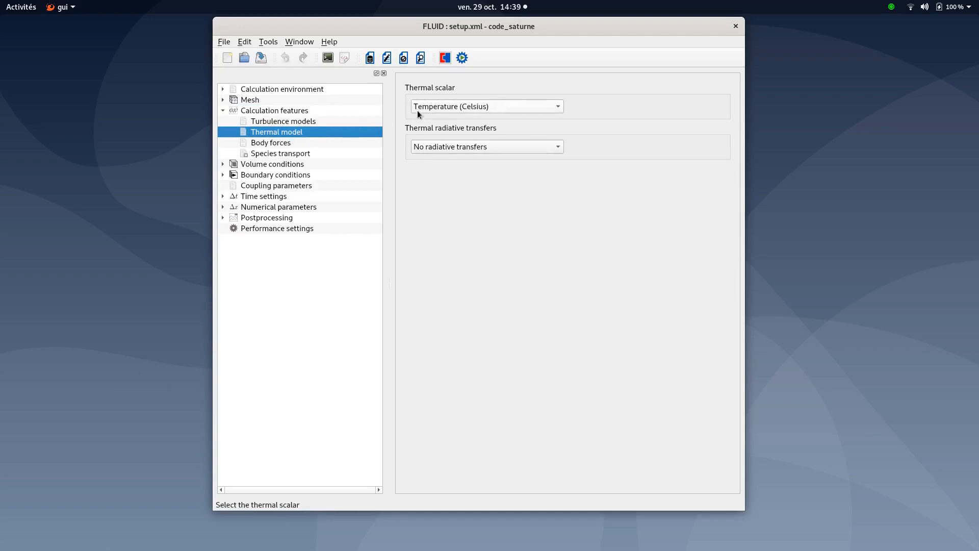
{"action": "left_click", "coordinate": [281, 143]}
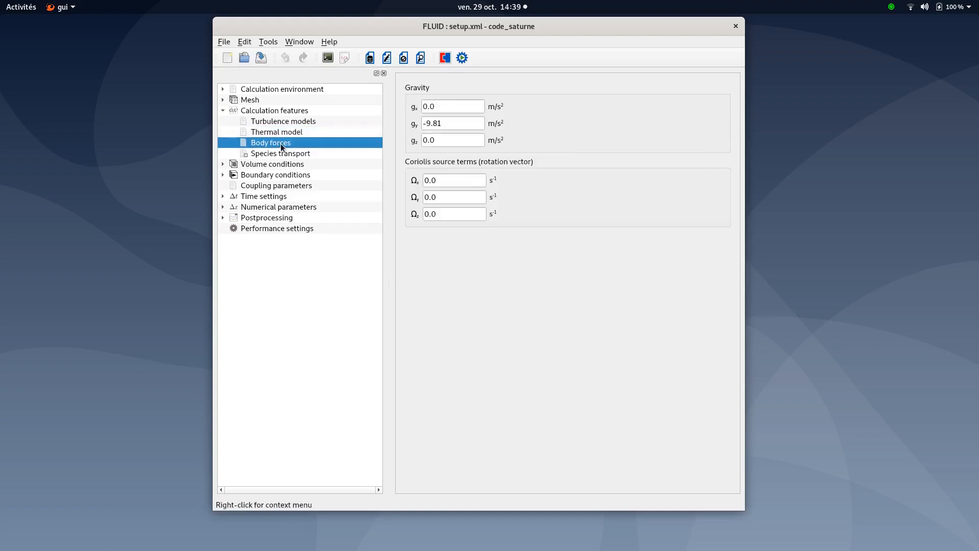
{"action": "left_click", "coordinate": [443, 124]}
{"action": "left_click", "coordinate": [222, 110]}
{"action": "double_click", "coordinate": [252, 112]}
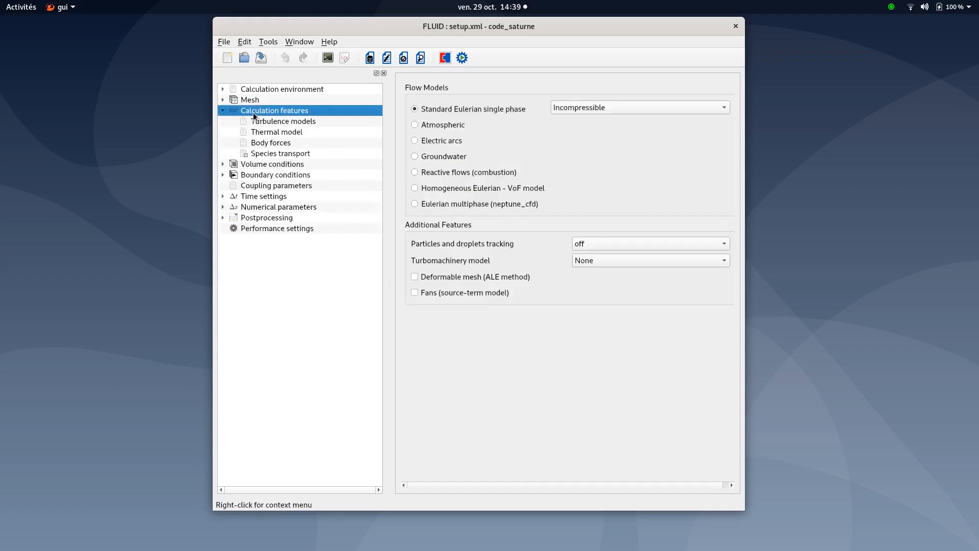
{"action": "left_click", "coordinate": [223, 111]}
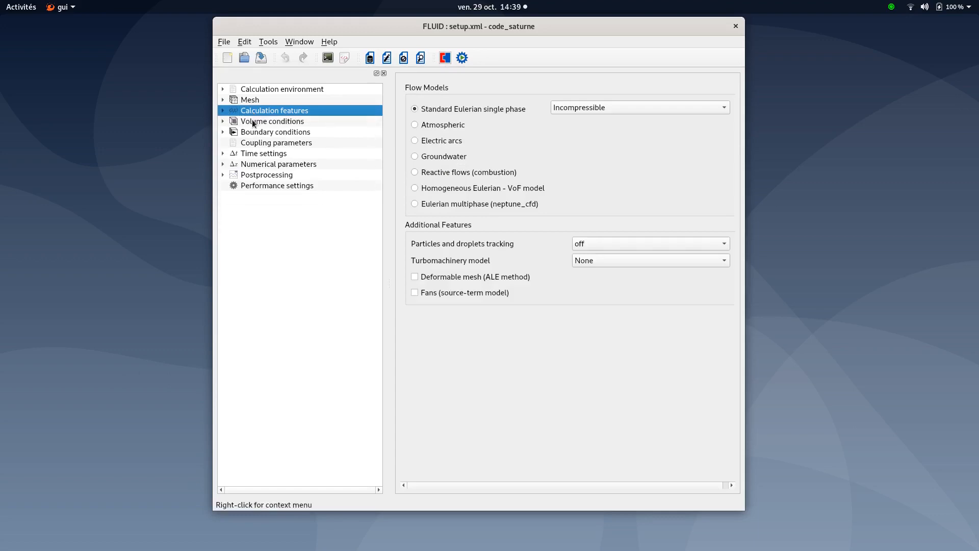
Inspect the thermal and velocity initialization formulas for the all_cells volume zone
{"action": "left_click", "coordinate": [252, 120]}
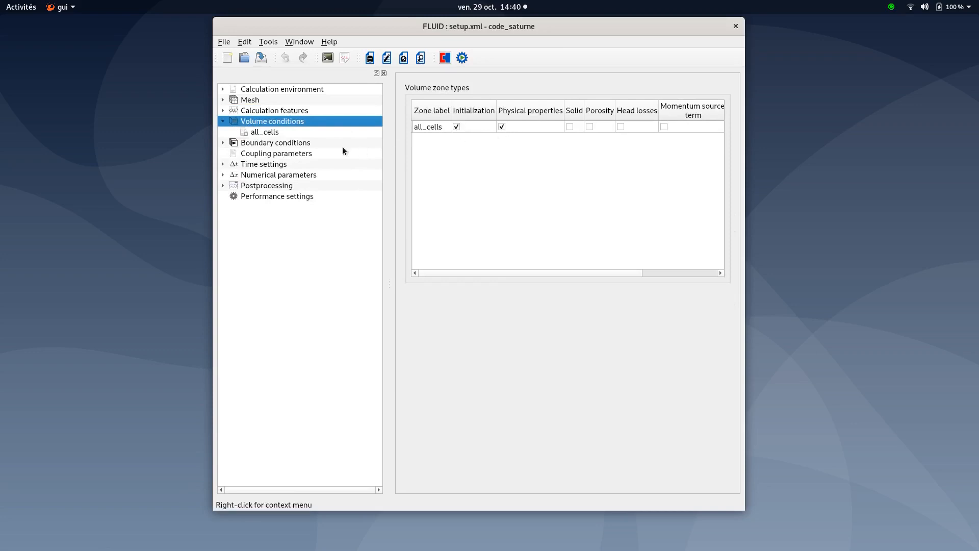
{"action": "left_click", "coordinate": [277, 132]}
{"action": "left_click", "coordinate": [509, 89]}
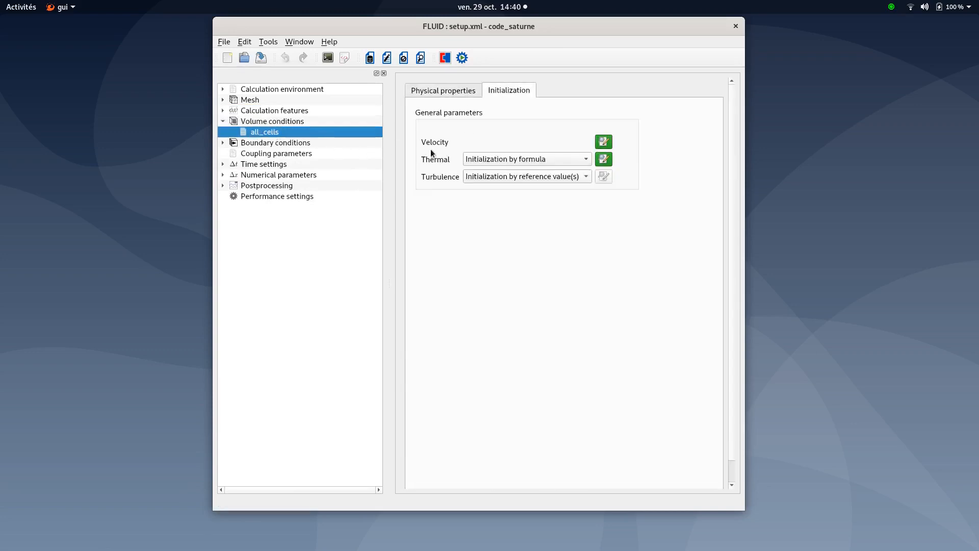
{"action": "left_click", "coordinate": [603, 159]}
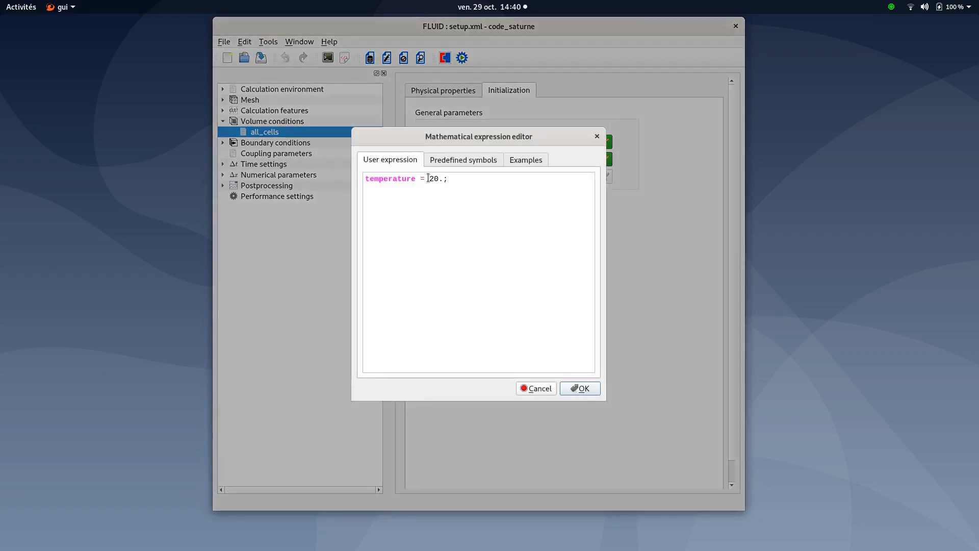
{"action": "left_click_drag", "start_coordinate": [428, 179], "coordinate": [439, 179]}
{"action": "left_click", "coordinate": [592, 389]}
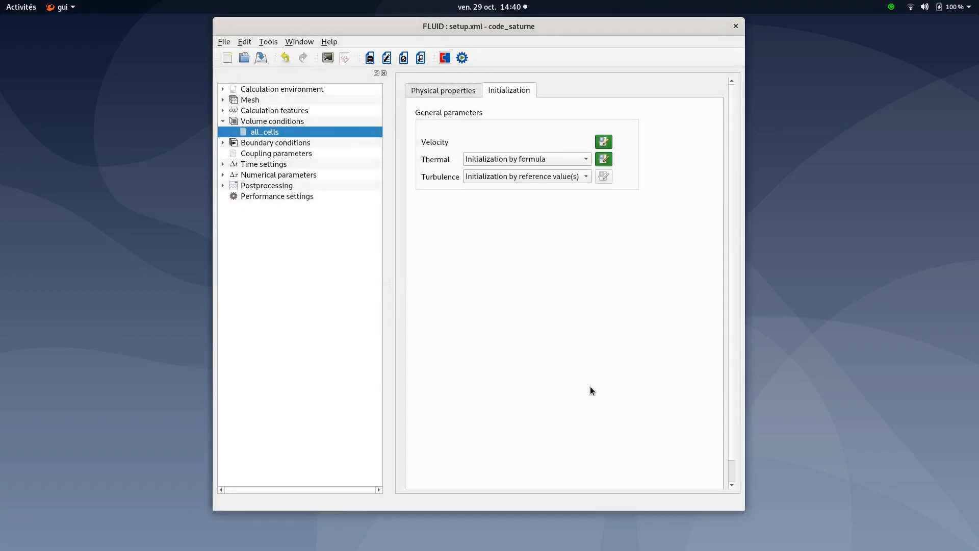
{"action": "left_click", "coordinate": [605, 144]}
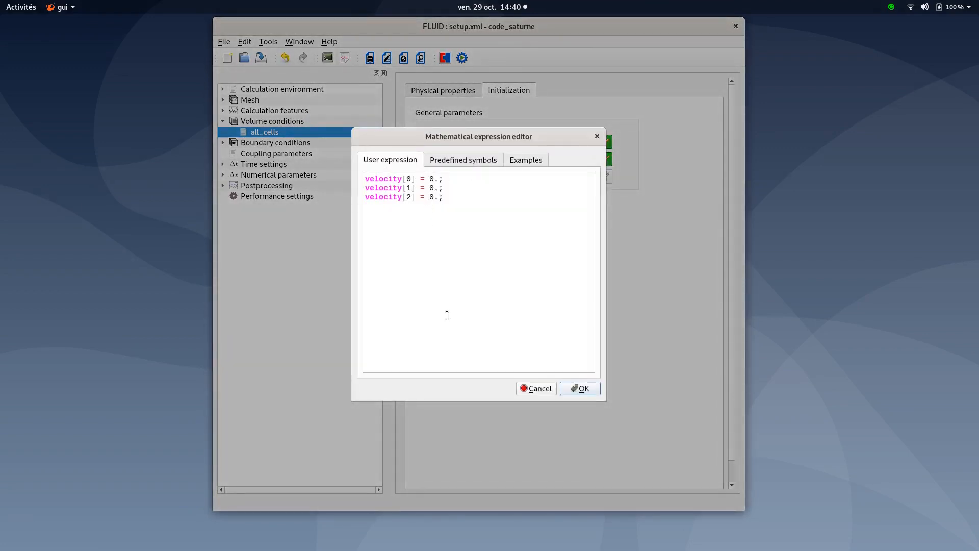
{"action": "left_click", "coordinate": [591, 390]}
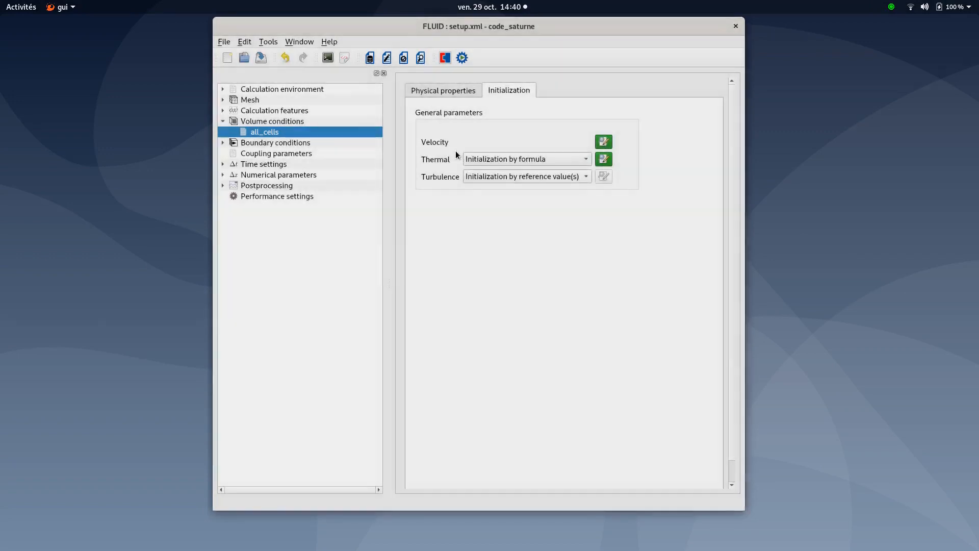
Review the fluid physical properties, including the density user-law formula
{"action": "left_click", "coordinate": [442, 92]}
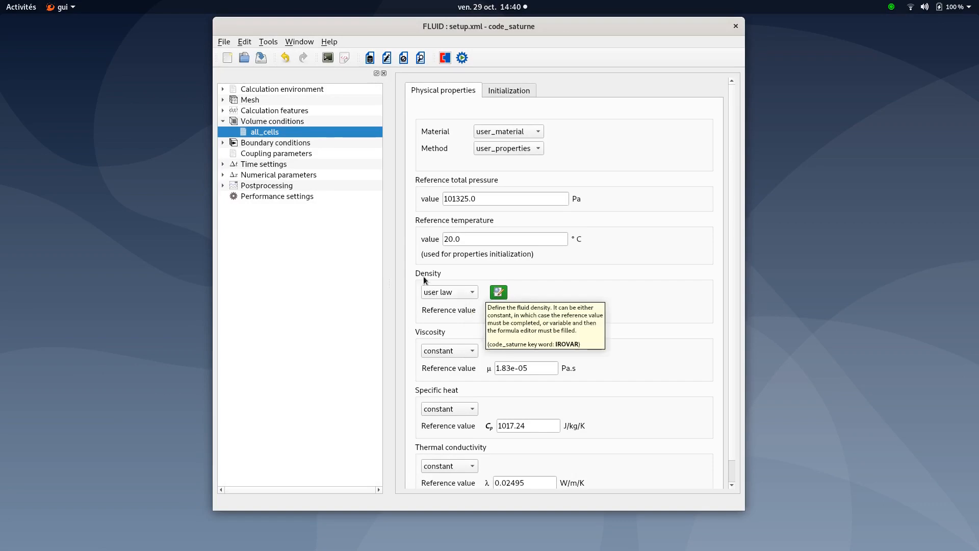
{"action": "left_click", "coordinate": [466, 294]}
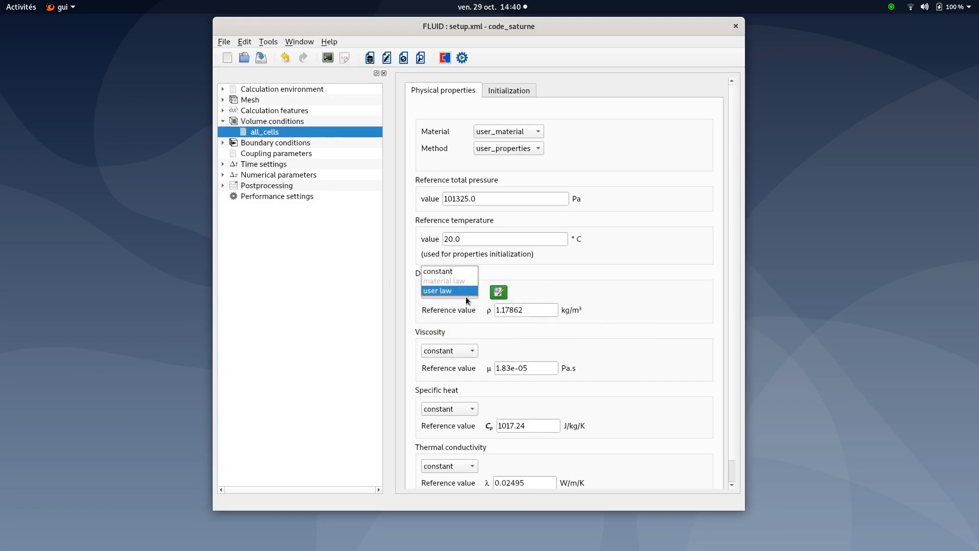
{"action": "left_click", "coordinate": [459, 291]}
{"action": "left_click", "coordinate": [498, 292]}
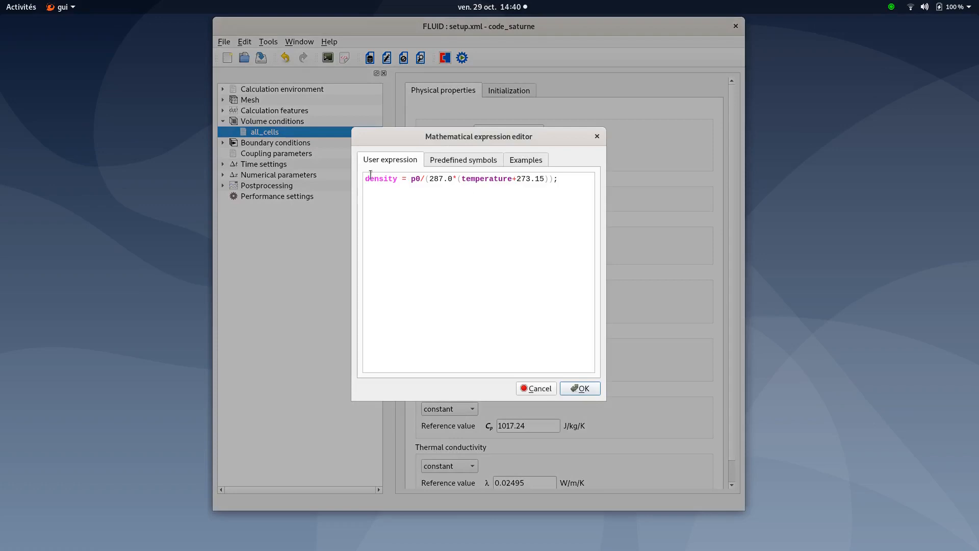
{"action": "left_click_drag", "start_coordinate": [364, 179], "coordinate": [558, 183]}
{"action": "left_click", "coordinate": [536, 257]}
{"action": "left_click", "coordinate": [579, 388]}
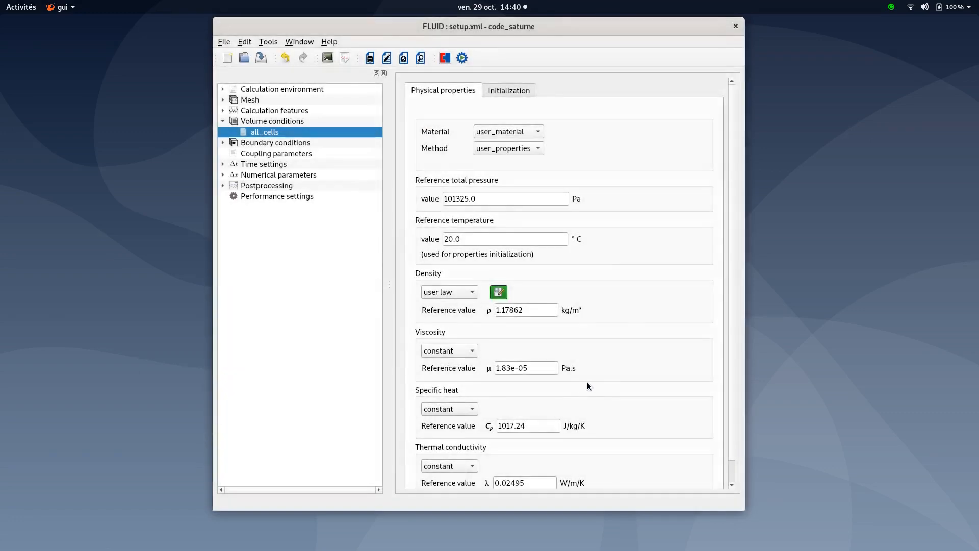
{"action": "scroll", "coordinate": [733, 160], "scroll_direction": "down", "scroll_amount": 1}
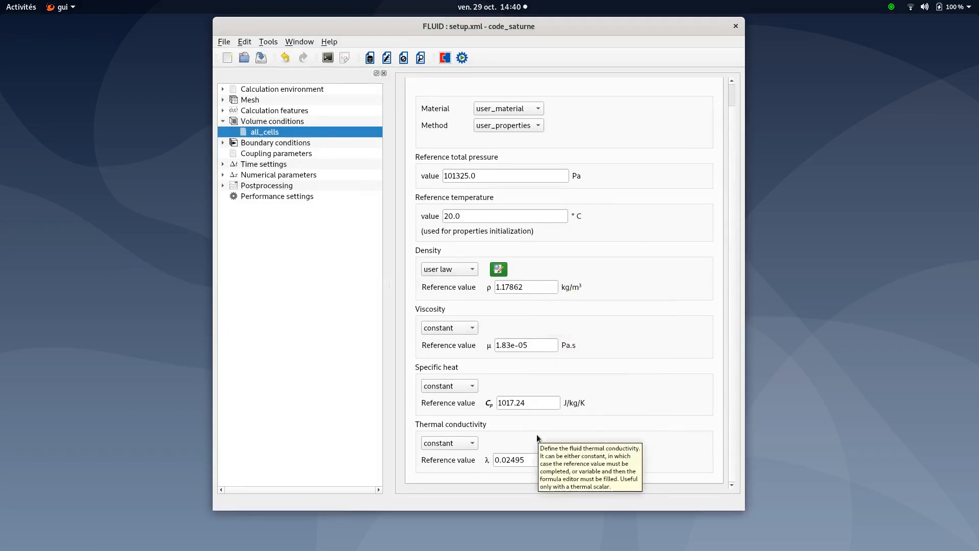
Review the boundary zone types and the BC_1 wall thermal settings
{"action": "left_click", "coordinate": [223, 121]}
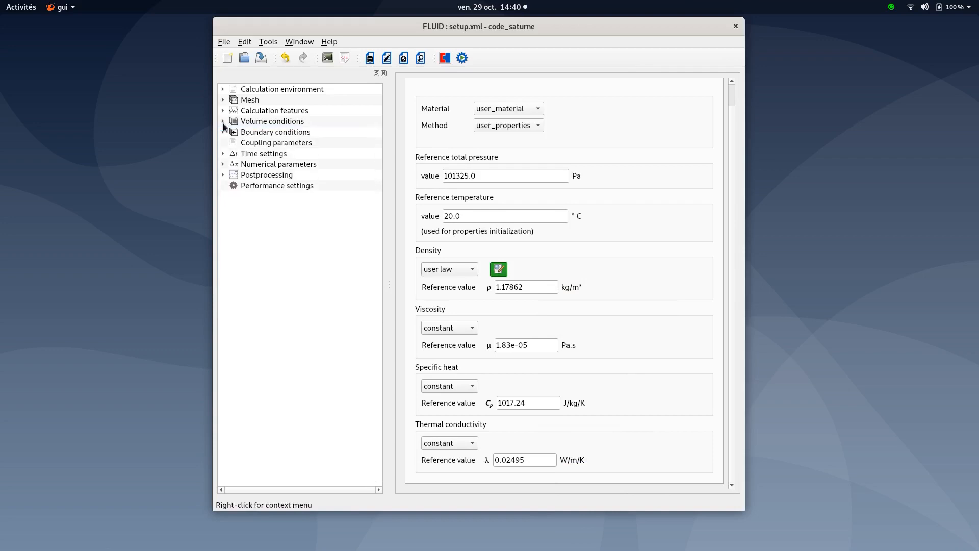
{"action": "left_click", "coordinate": [261, 133]}
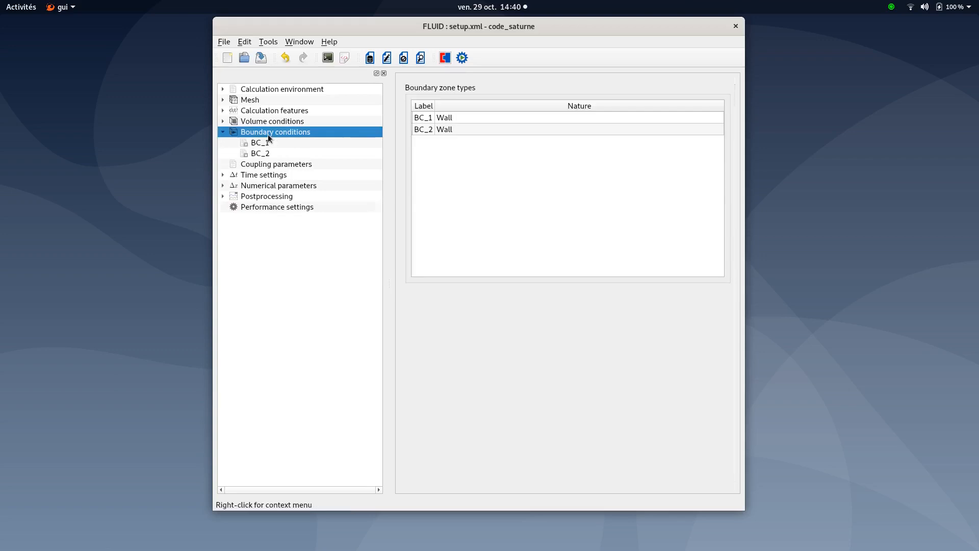
{"action": "left_click", "coordinate": [473, 119]}
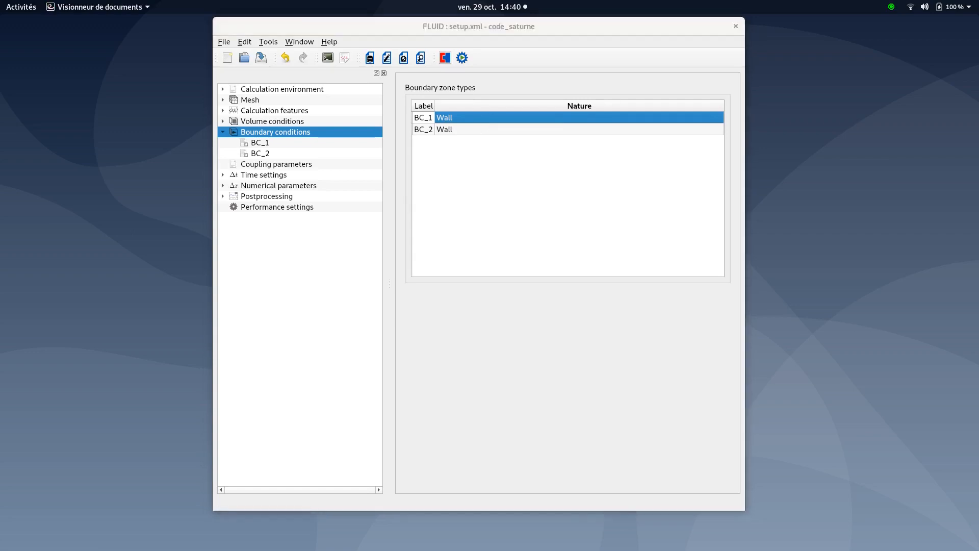
{"action": "left_click", "coordinate": [262, 144]}
{"action": "left_click", "coordinate": [265, 147]}
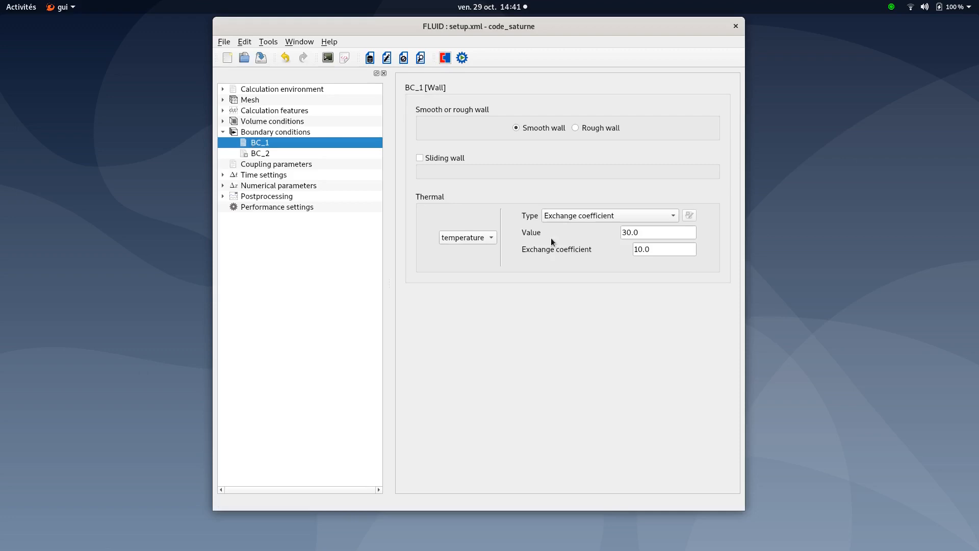
Inspect the BC_1 wall exchange value and coefficient, then open the BC_2 wall thermal condition
{"action": "left_click_drag", "start_coordinate": [648, 233], "coordinate": [620, 234]}
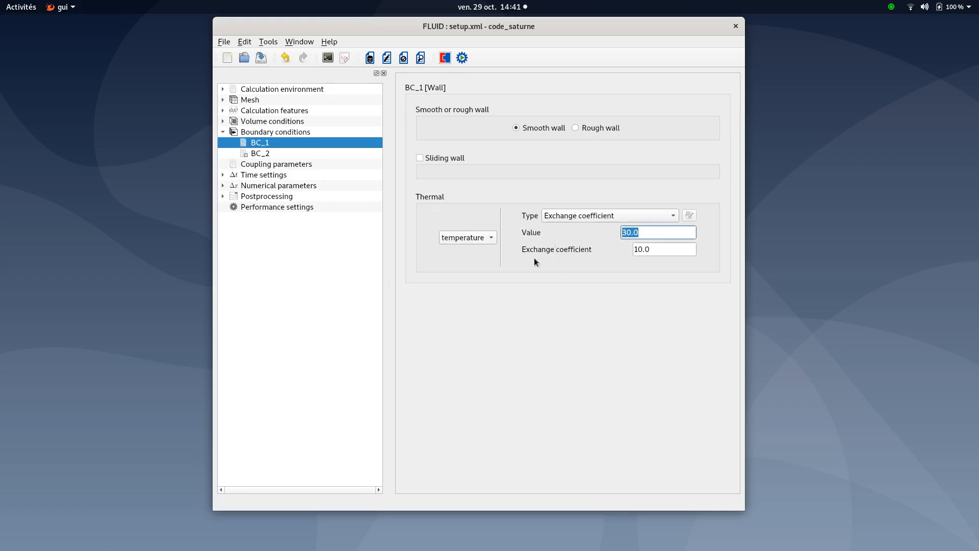
{"action": "left_click_drag", "start_coordinate": [659, 249], "coordinate": [633, 250]}
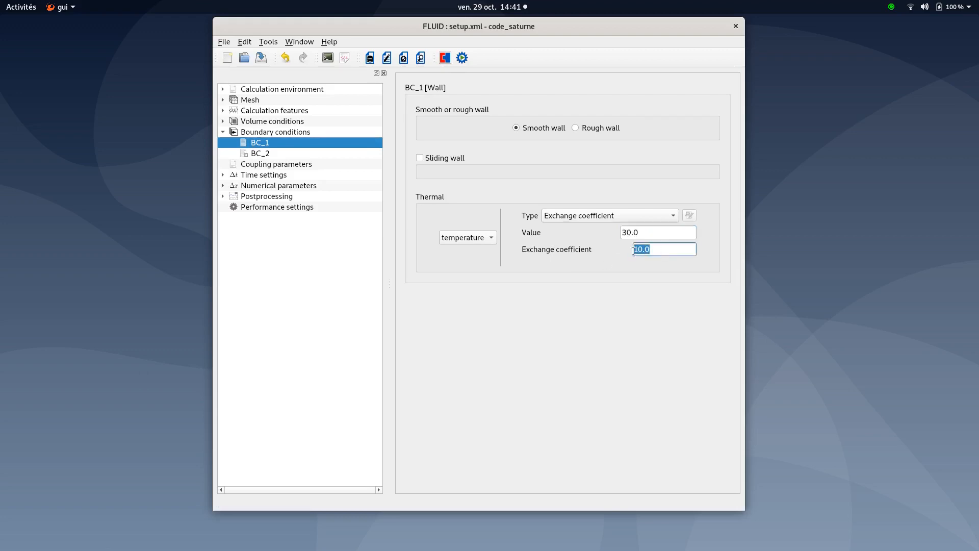
{"action": "left_click", "coordinate": [268, 153]}
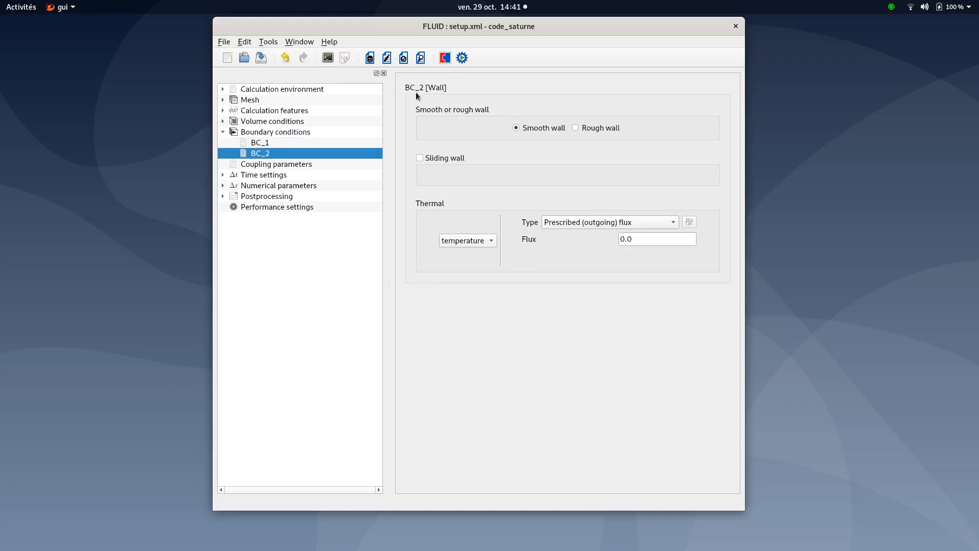
Review the time settings, including the time step option, reference time step and stopping criterion
{"action": "left_click", "coordinate": [222, 133]}
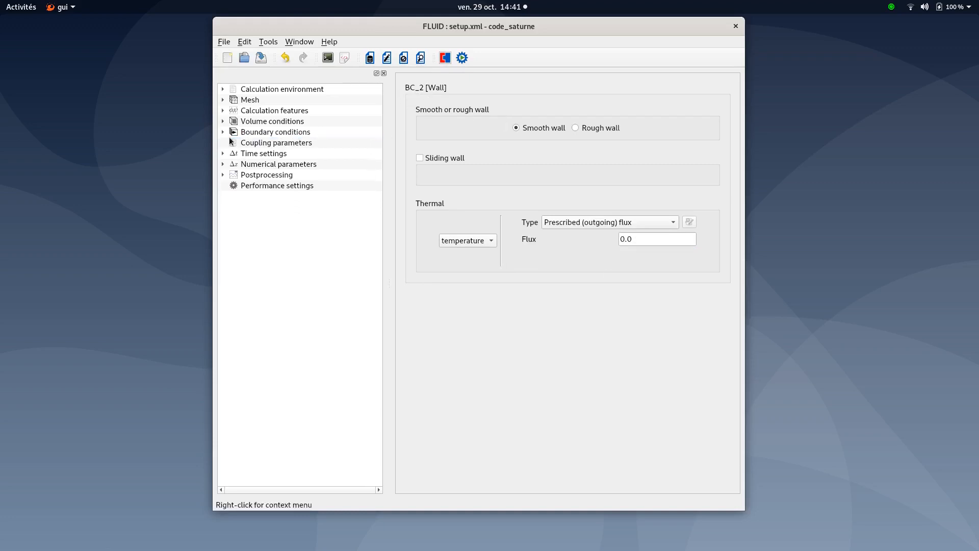
{"action": "left_click", "coordinate": [252, 153]}
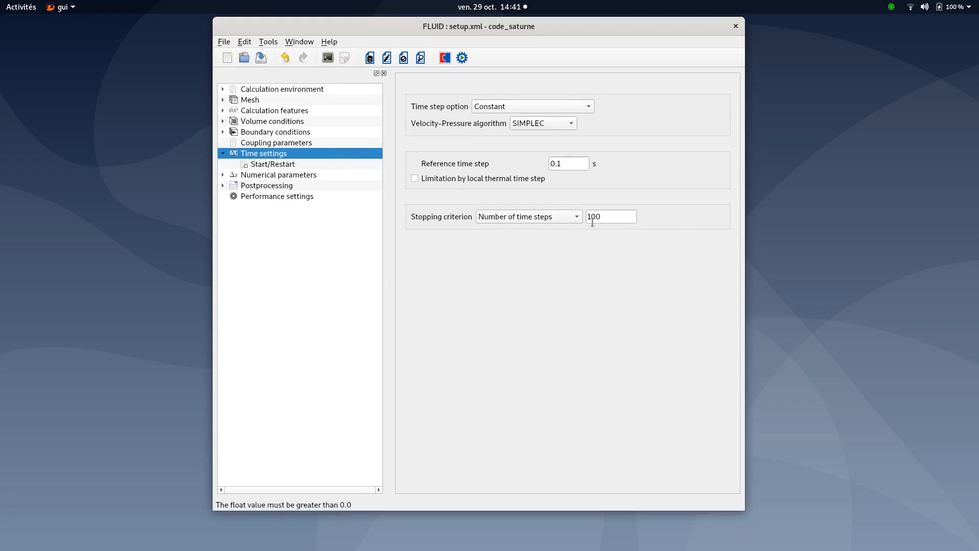
{"action": "left_click", "coordinate": [223, 154]}
Review the postprocessing results writer and its output frequency settings
{"action": "left_click", "coordinate": [259, 175]}
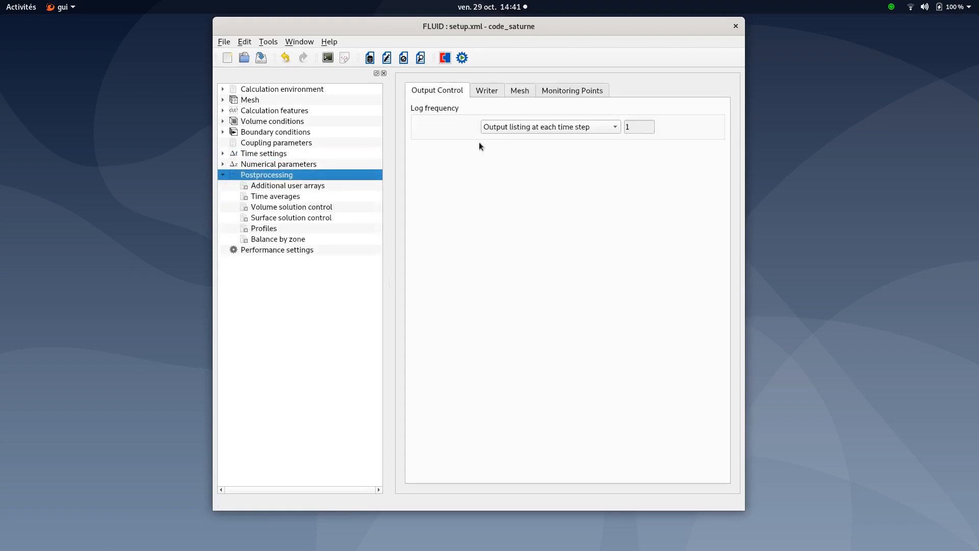
{"action": "left_click", "coordinate": [482, 95]}
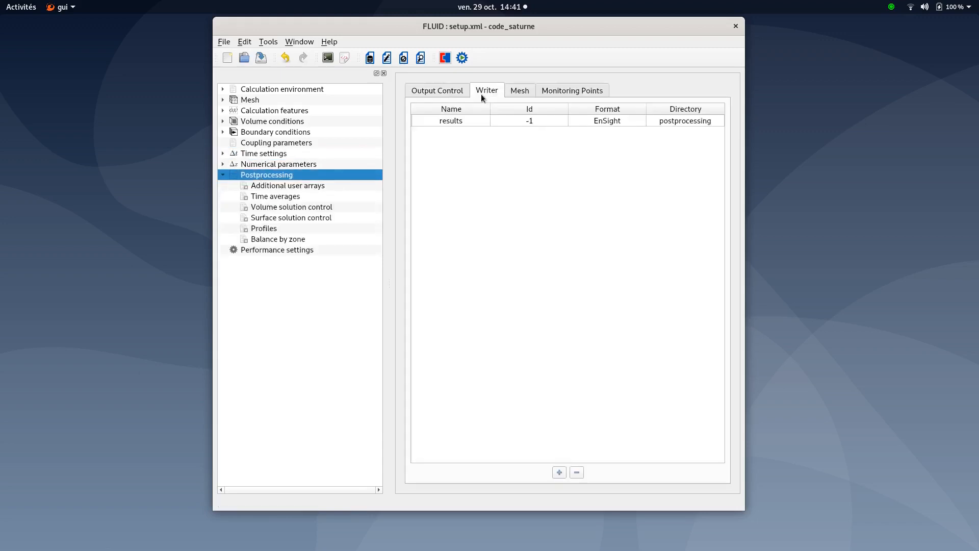
{"action": "left_click", "coordinate": [458, 123]}
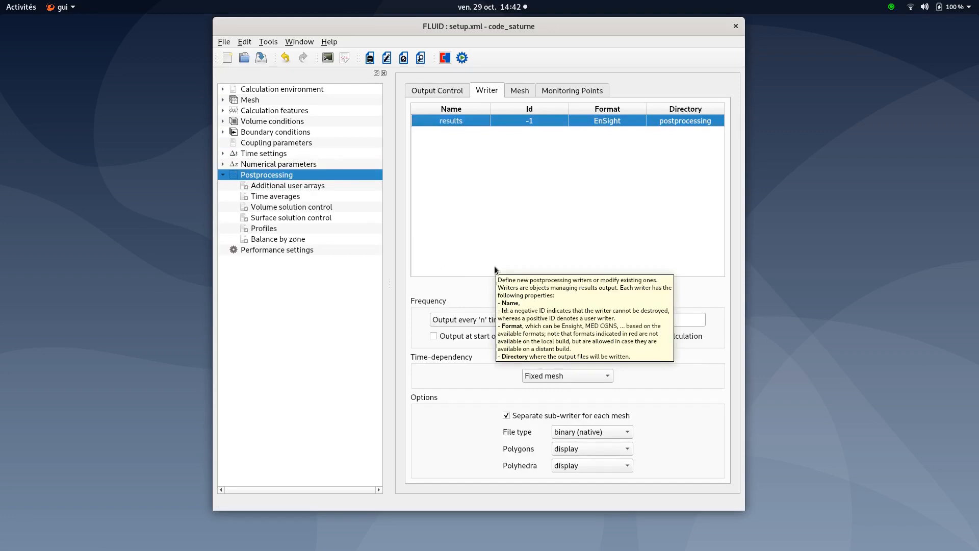
{"action": "left_click", "coordinate": [604, 319]}
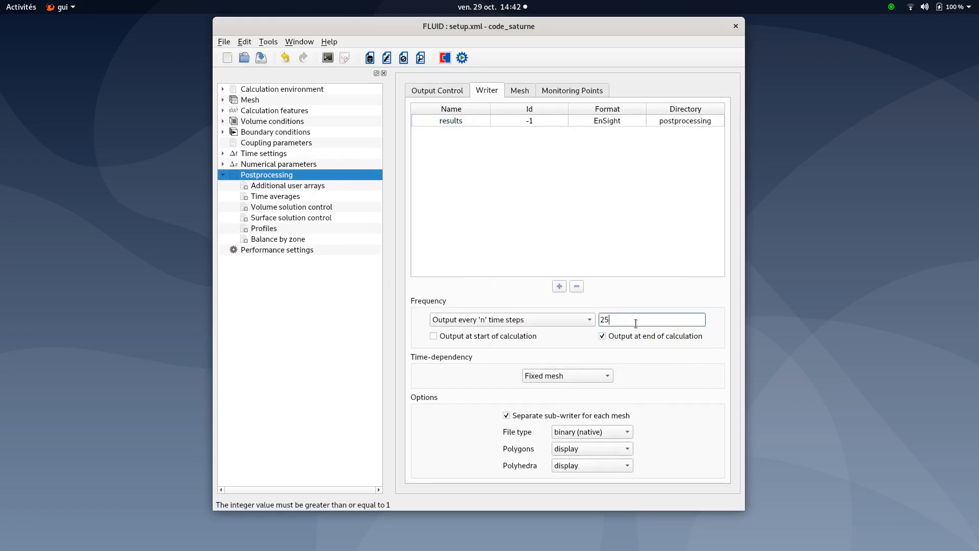
Launch the fluid case calculation from the run computation dialog
{"action": "left_click", "coordinate": [222, 174]}
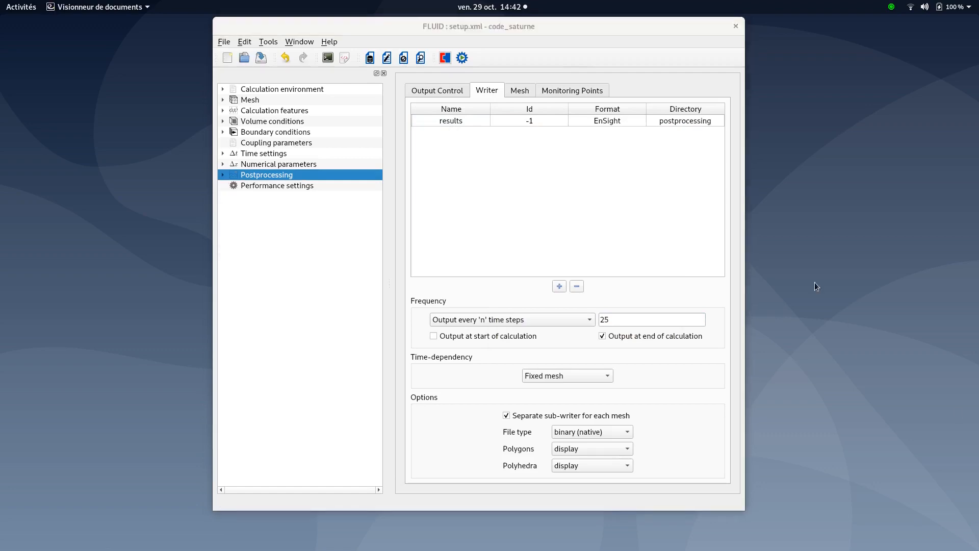
{"action": "left_click", "coordinate": [461, 63]}
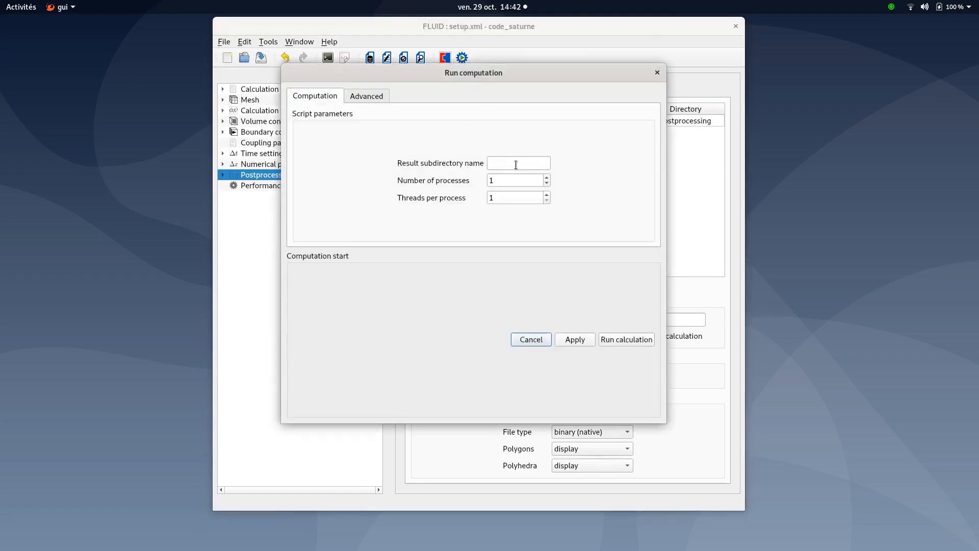
{"action": "left_click", "coordinate": [625, 341]}
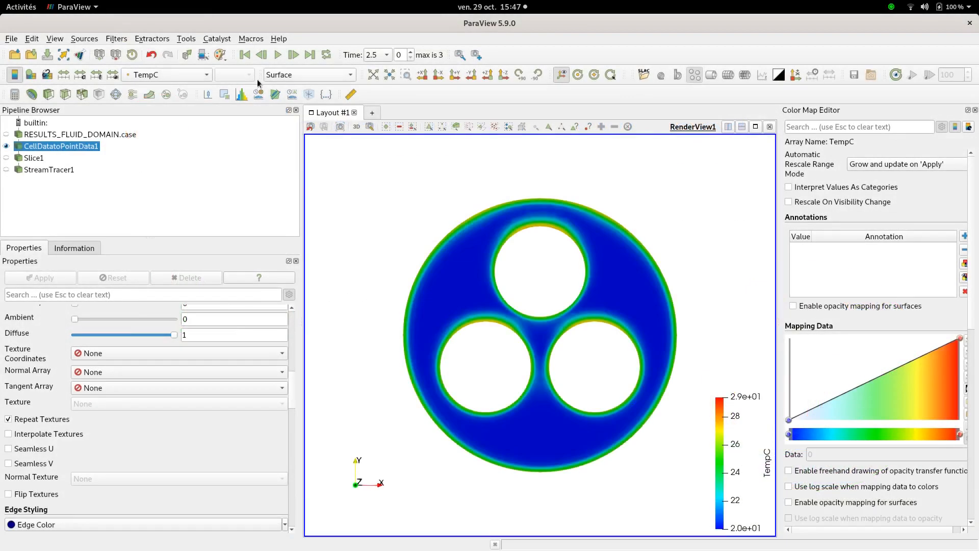
In ParaView, rescale the TempC colour range and jump to the last time step of the fluid results
{"action": "left_click", "coordinate": [113, 75]}
{"action": "left_click", "coordinate": [278, 56]}
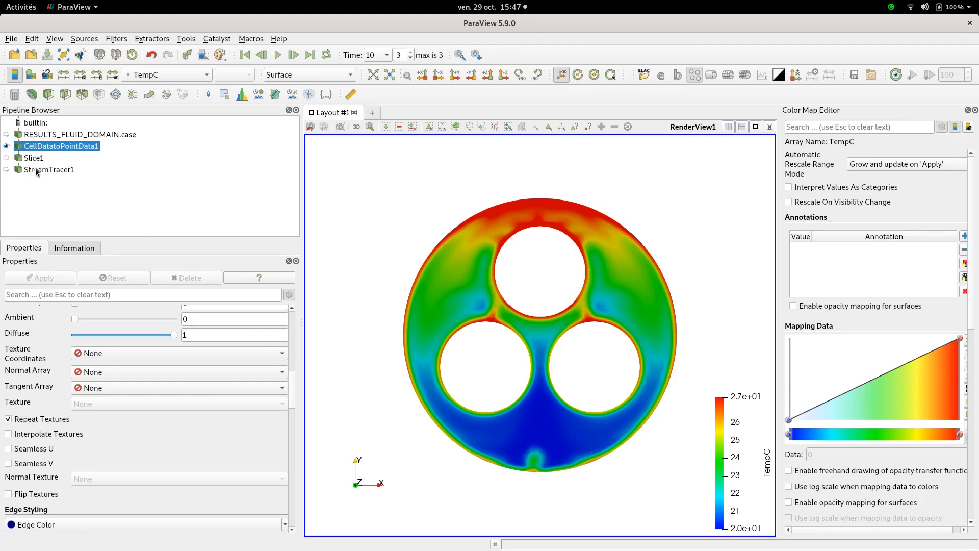
Hide CellDatatoPointData1 and display Slice1 to show the temperature on the slice
{"action": "left_click", "coordinate": [7, 145]}
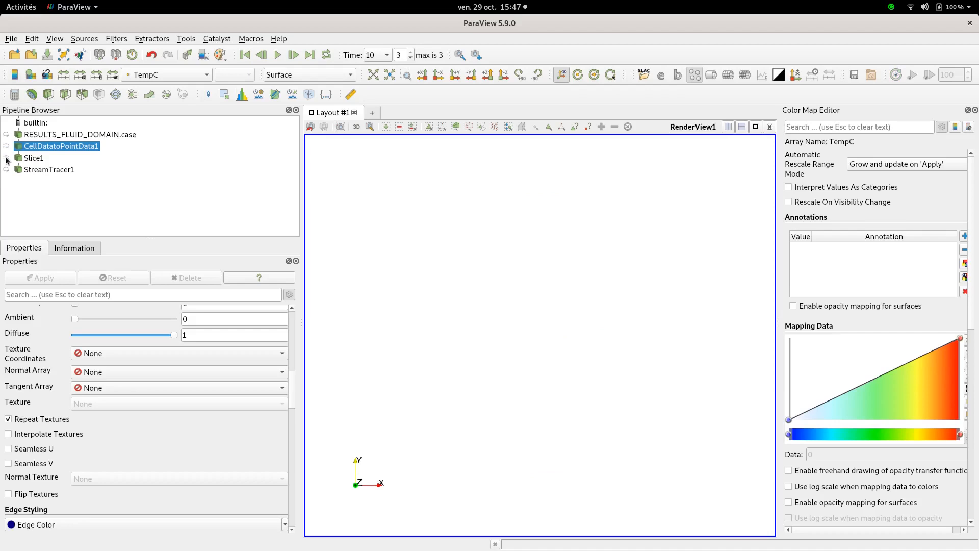
{"action": "left_click", "coordinate": [6, 158]}
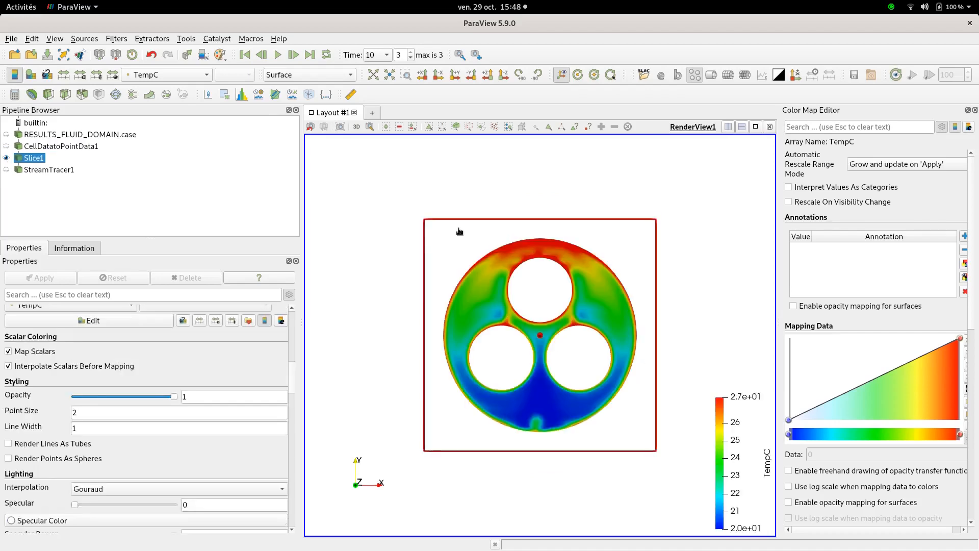
{"action": "left_click", "coordinate": [150, 75]}
{"action": "left_click", "coordinate": [150, 78]}
{"action": "scroll", "coordinate": [535, 350], "scroll_direction": "up", "scroll_amount": 2}
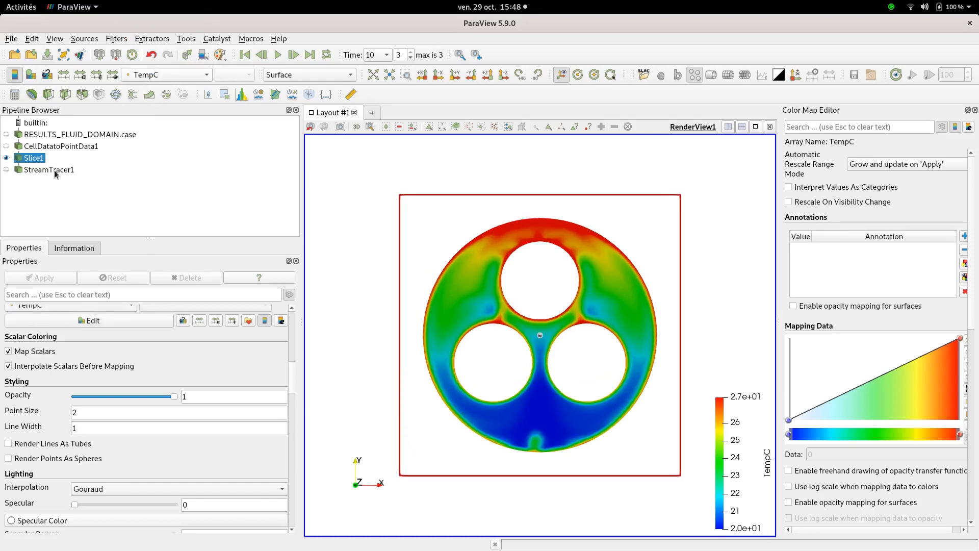
Show StreamTracer1 streamlines over the temperature slice
{"action": "left_click", "coordinate": [7, 170]}
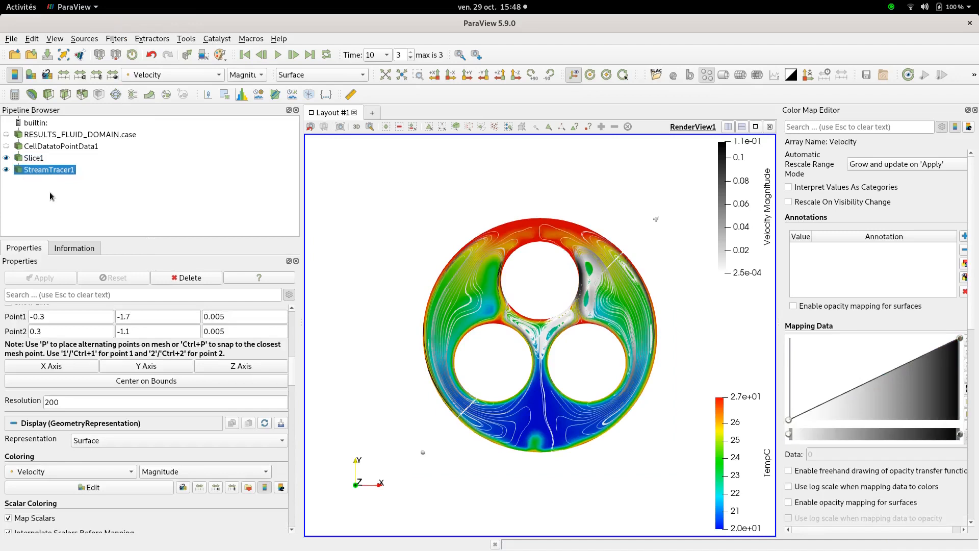
{"action": "scroll", "coordinate": [512, 353], "scroll_direction": "up", "scroll_amount": 2}
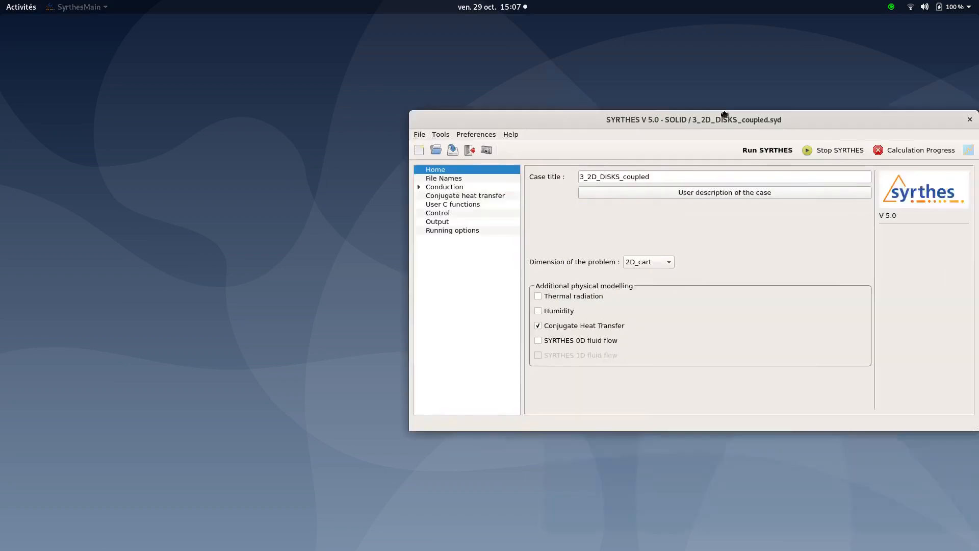
In SYRTHES, save the solid case over 3_2D_DISKS_coupled.syd in the SOLID folder
{"action": "left_click_drag", "start_coordinate": [784, 114], "coordinate": [567, 110]}
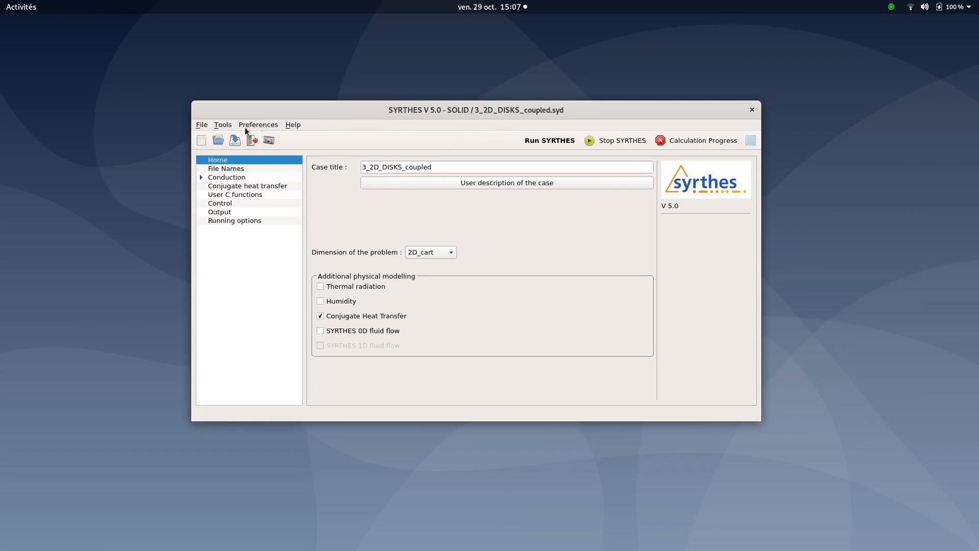
{"action": "left_click", "coordinate": [202, 124]}
{"action": "left_click", "coordinate": [249, 171]}
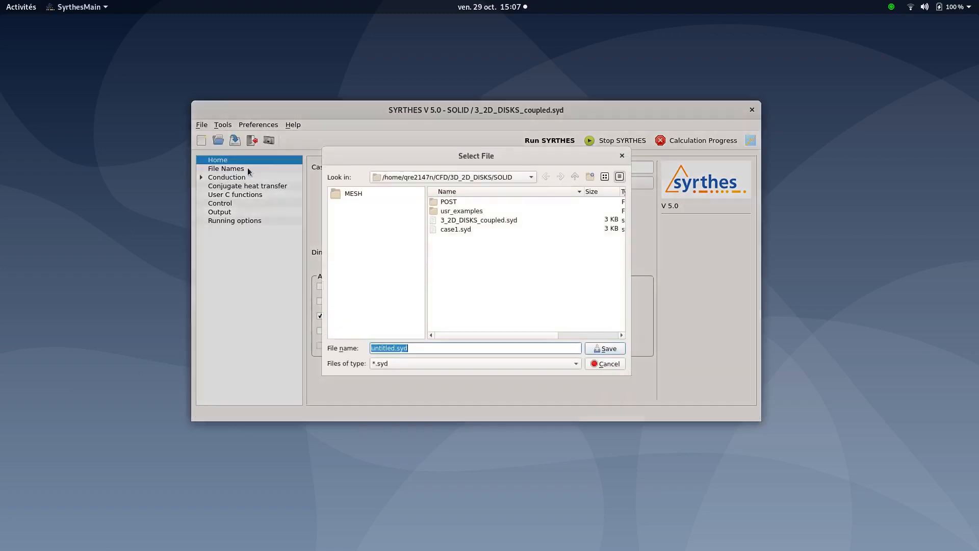
{"action": "left_click", "coordinate": [473, 222]}
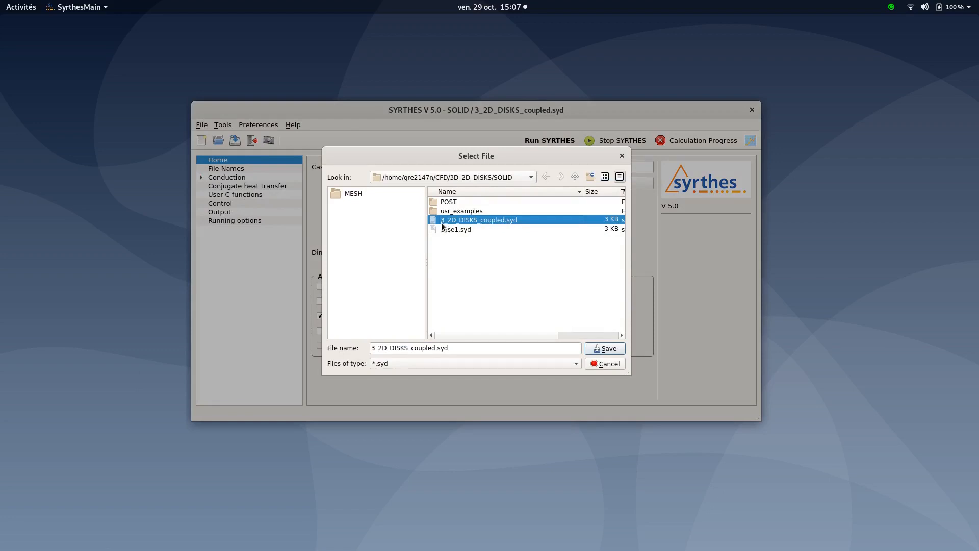
{"action": "double_click", "coordinate": [486, 225]}
{"action": "left_click", "coordinate": [530, 287]}
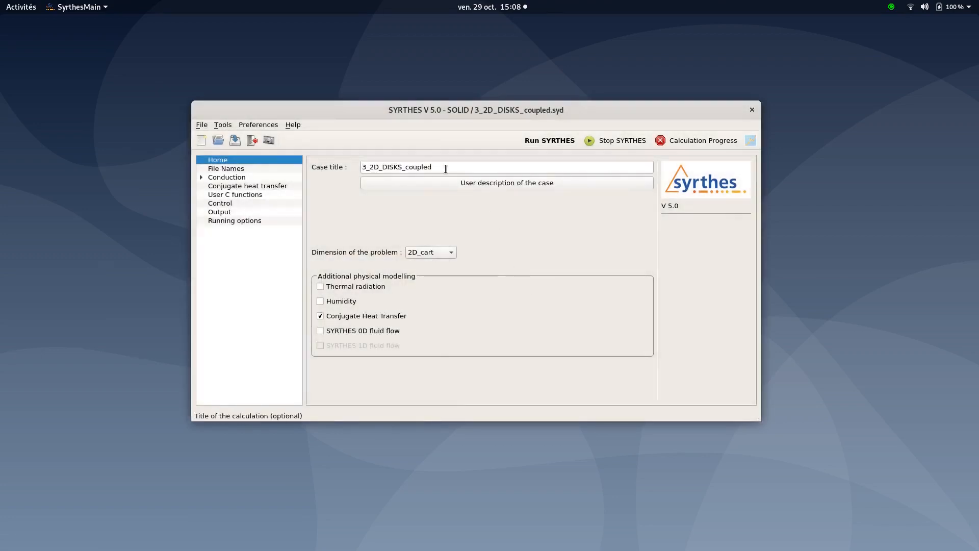
Review the solid case title, the conduction mesh and results file names, and the conjugate heat transfer page
{"action": "left_click", "coordinate": [429, 167]}
{"action": "left_click_drag", "start_coordinate": [428, 167], "coordinate": [411, 168]}
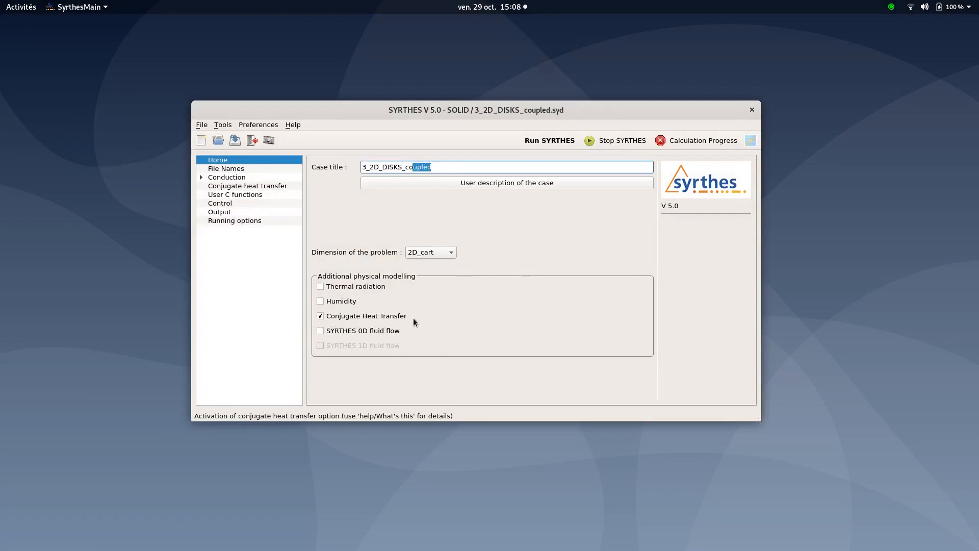
{"action": "left_click", "coordinate": [248, 171]}
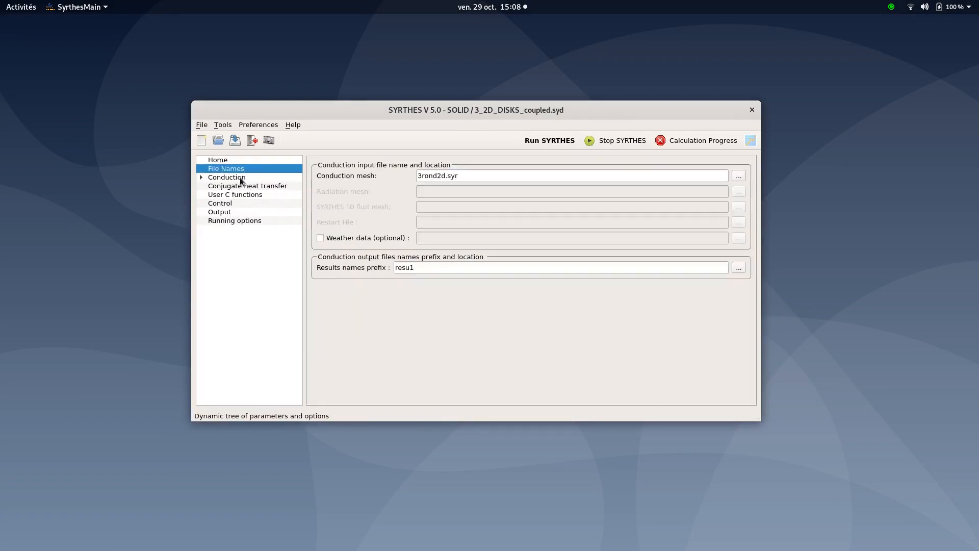
{"action": "left_click", "coordinate": [240, 178]}
{"action": "left_click", "coordinate": [209, 188]}
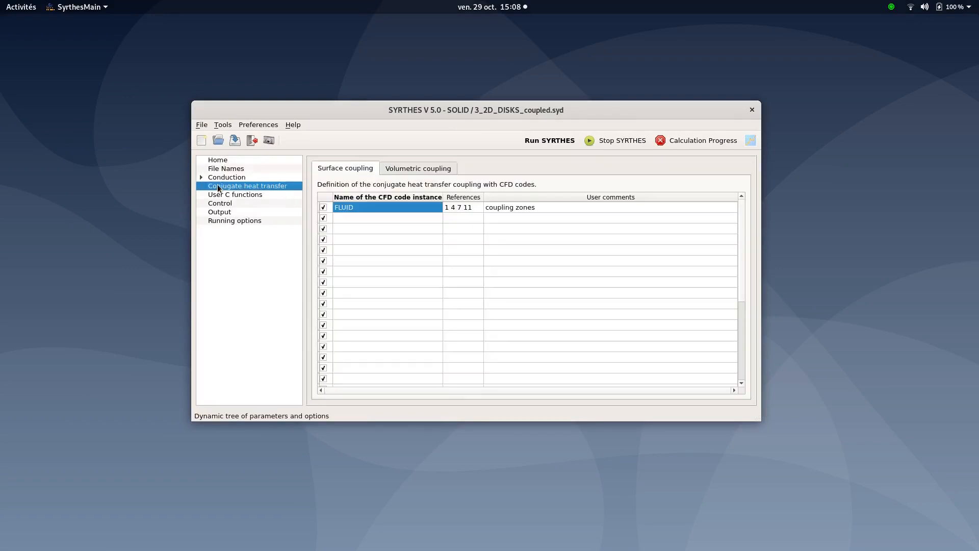
Browse the conduction initial conditions, boundary conditions, volumetric conditions, periodicity and flux condition settings
{"action": "left_click", "coordinate": [202, 178]}
{"action": "left_click", "coordinate": [236, 188]}
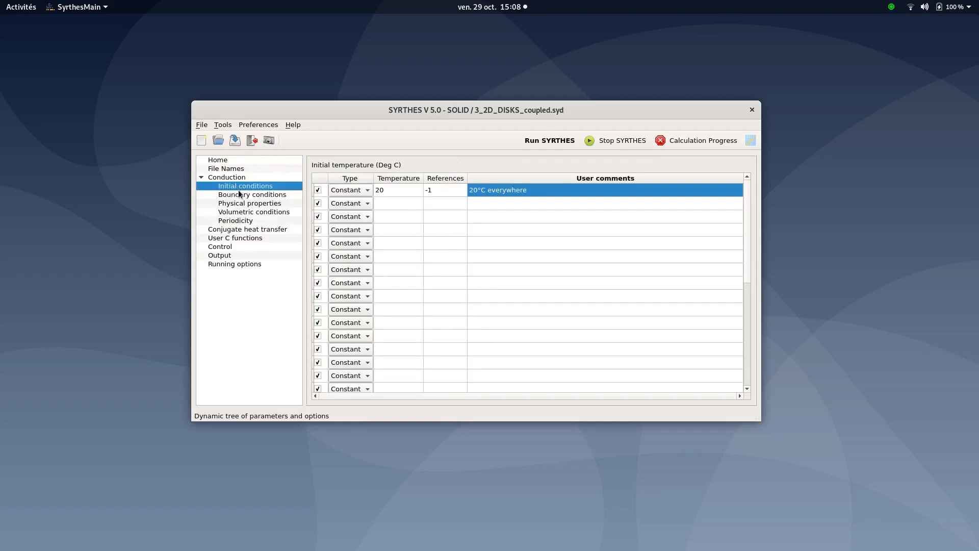
{"action": "left_click", "coordinate": [240, 195]}
{"action": "left_click", "coordinate": [242, 205]}
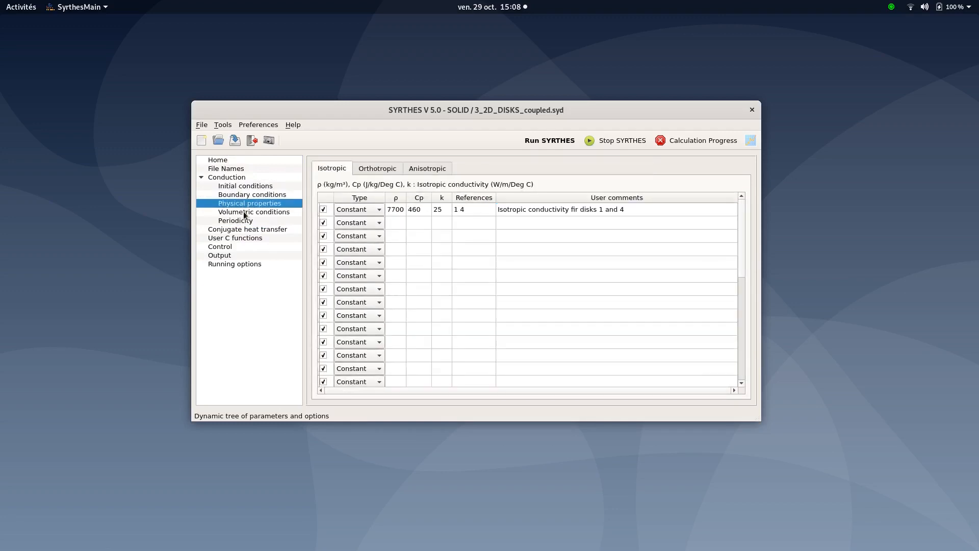
{"action": "left_click", "coordinate": [245, 213]}
{"action": "left_click", "coordinate": [244, 222]}
{"action": "left_click", "coordinate": [219, 186]}
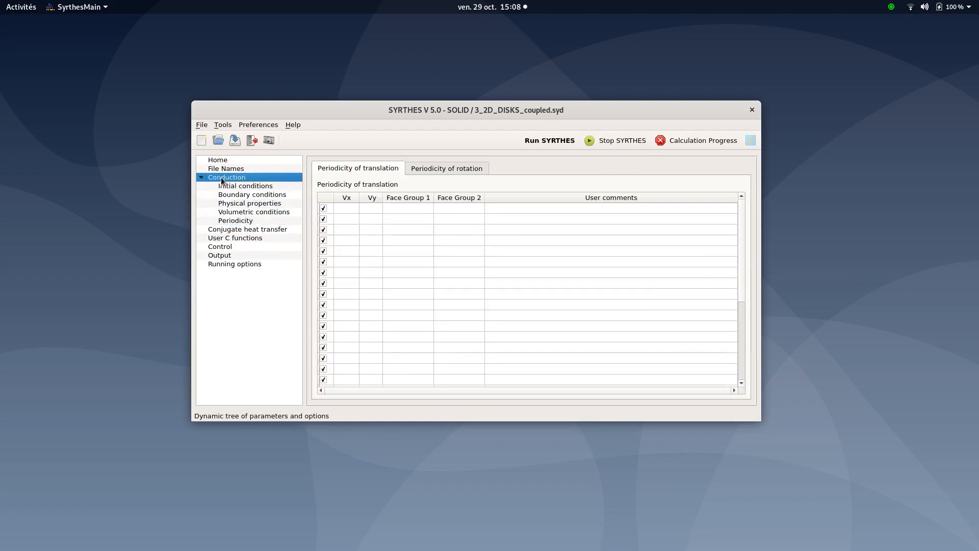
{"action": "left_click", "coordinate": [237, 194]}
{"action": "left_click", "coordinate": [412, 173]}
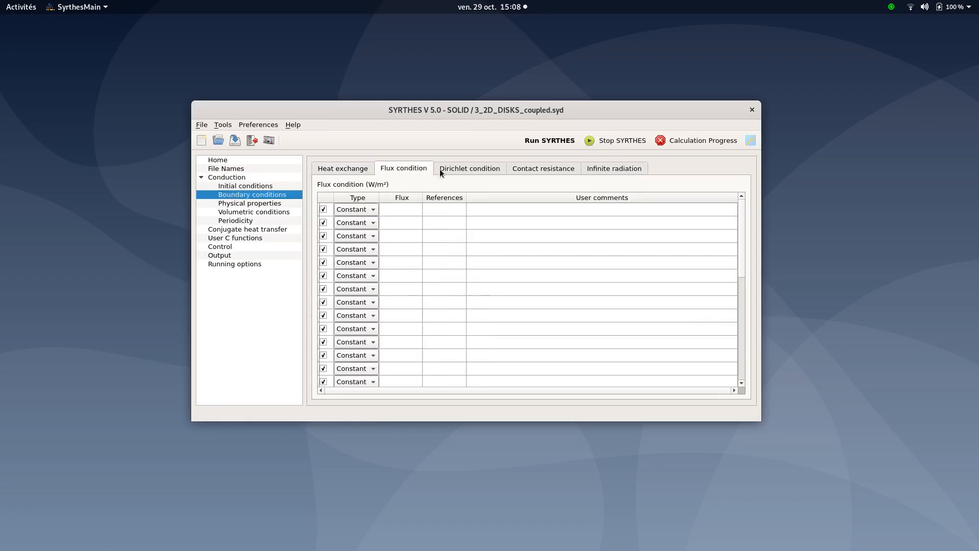
Review the isotropic, orthotropic and anisotropic physical properties of the solid disks
{"action": "left_click", "coordinate": [269, 204]}
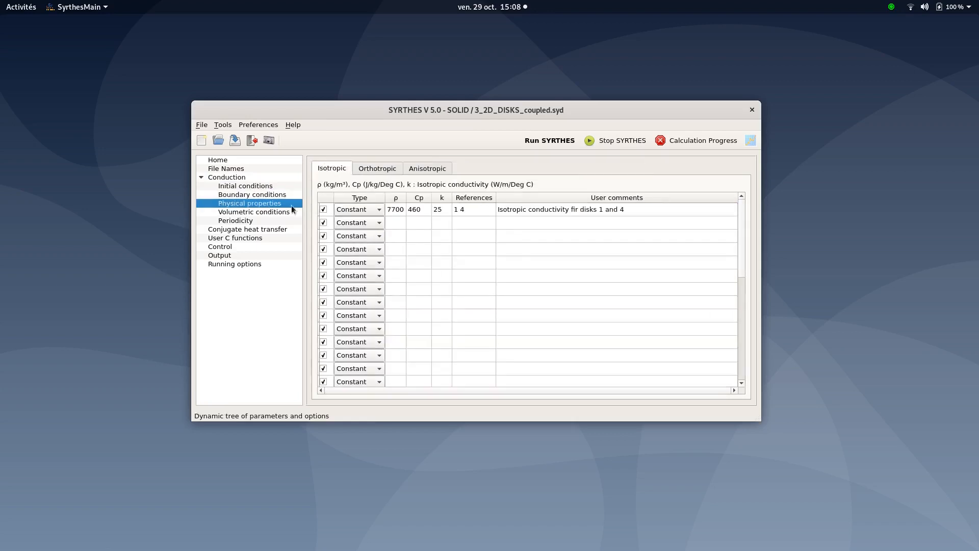
{"action": "left_click", "coordinate": [379, 169]}
{"action": "left_click", "coordinate": [429, 169]}
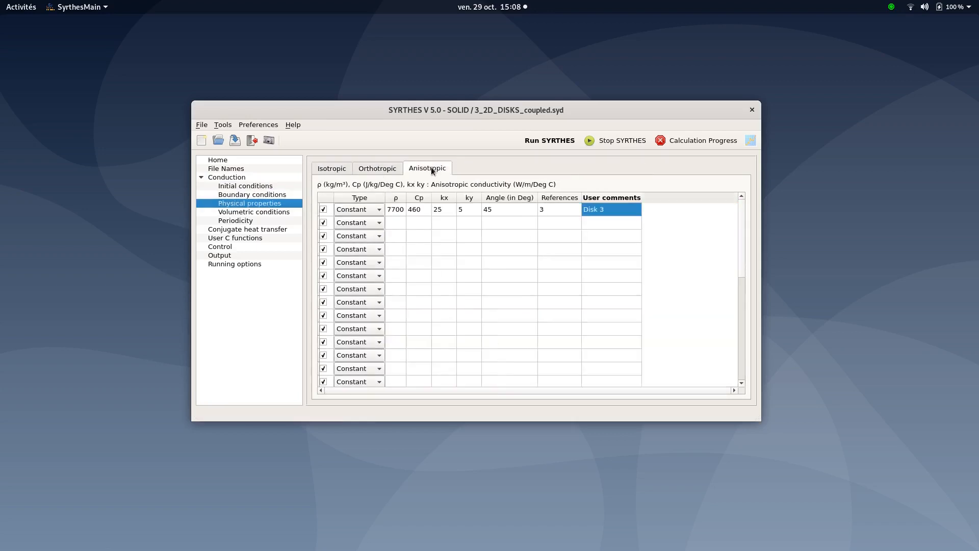
{"action": "left_click", "coordinate": [201, 177]}
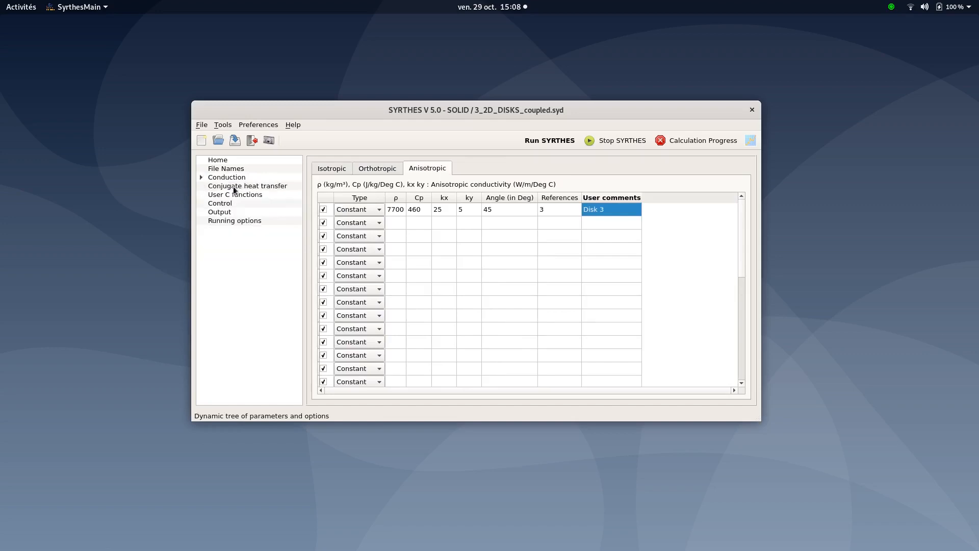
Inspect the surface coupling entry for the FLUID code instance and its references
{"action": "left_click", "coordinate": [220, 187]}
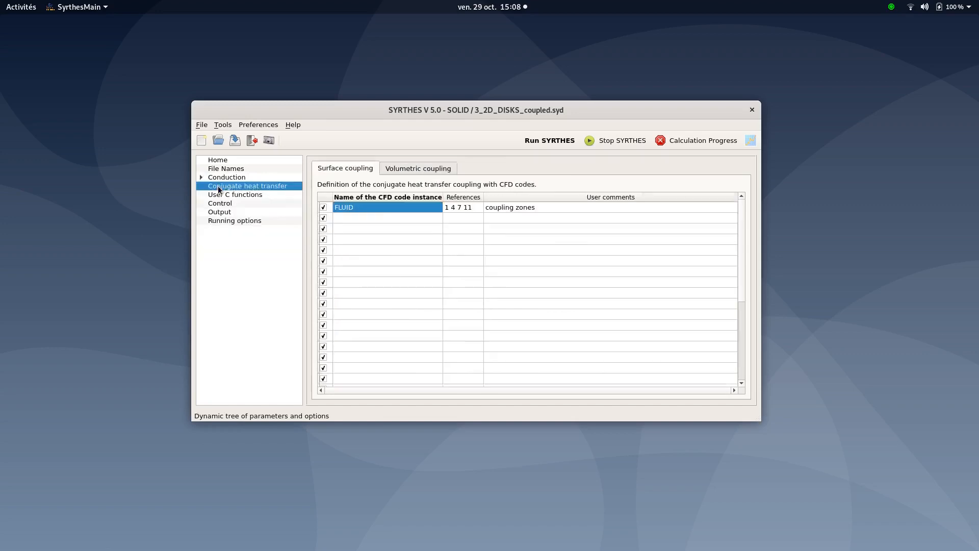
{"action": "double_click", "coordinate": [359, 210]}
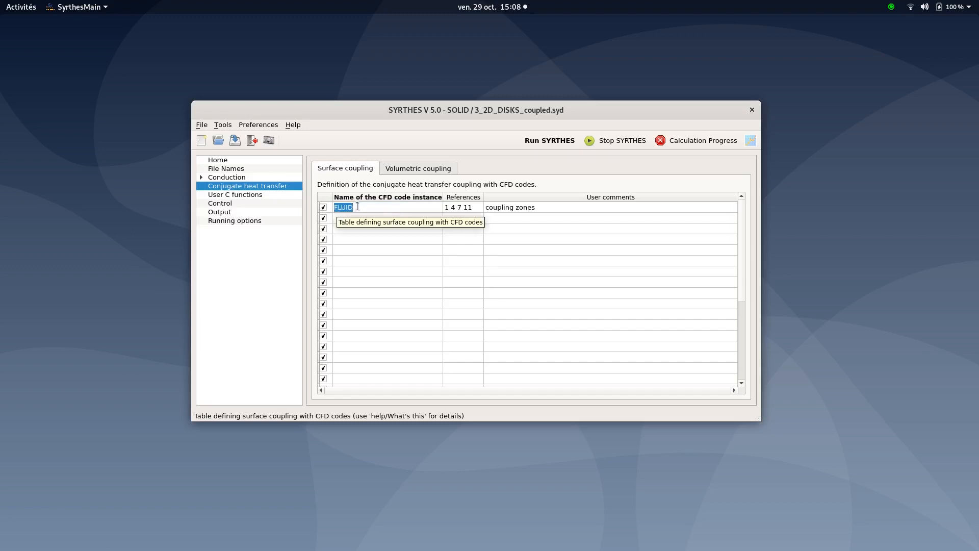
{"action": "left_click", "coordinate": [357, 207]}
{"action": "double_click", "coordinate": [358, 207]}
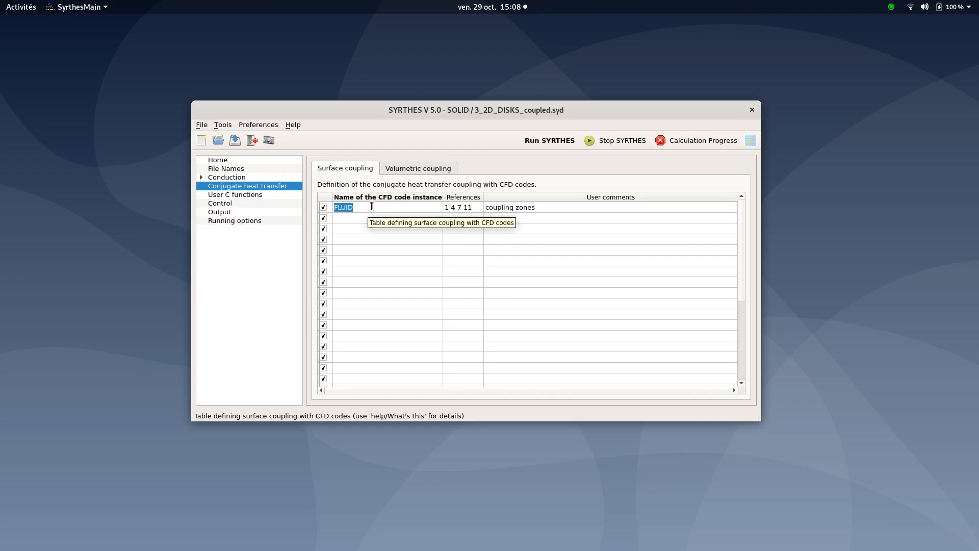
Review the solid's time management settings: 600 global time steps with a constant 0.5 s time step
{"action": "left_click", "coordinate": [457, 214]}
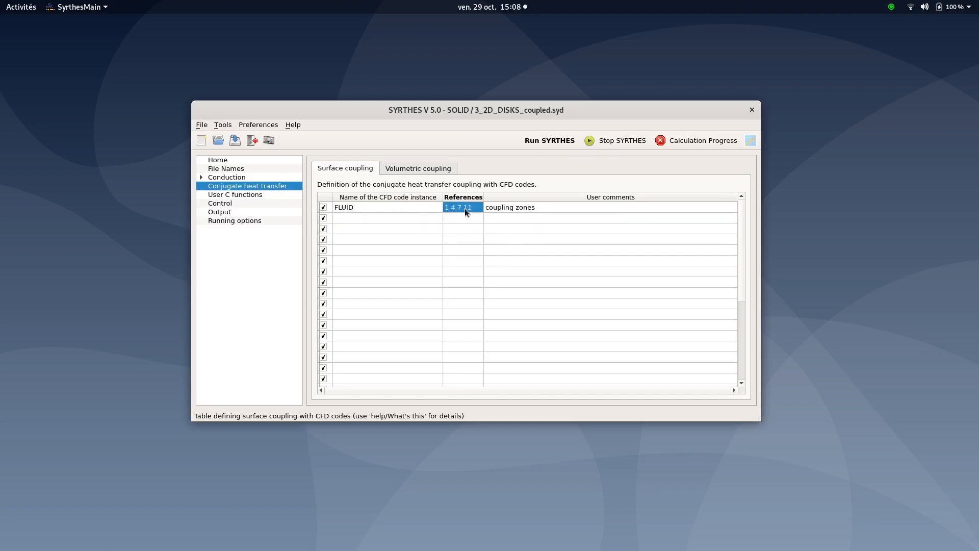
{"action": "left_click", "coordinate": [226, 204]}
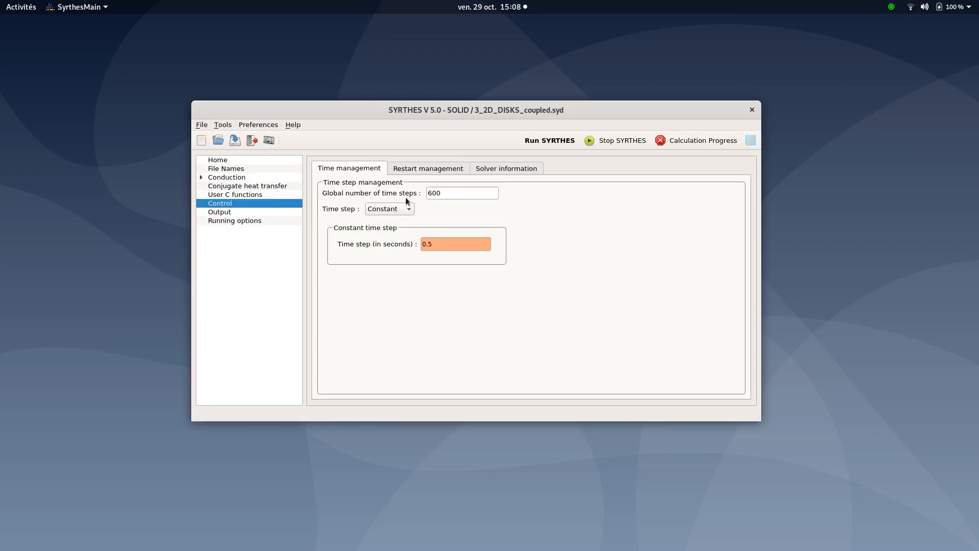
{"action": "left_click", "coordinate": [453, 197]}
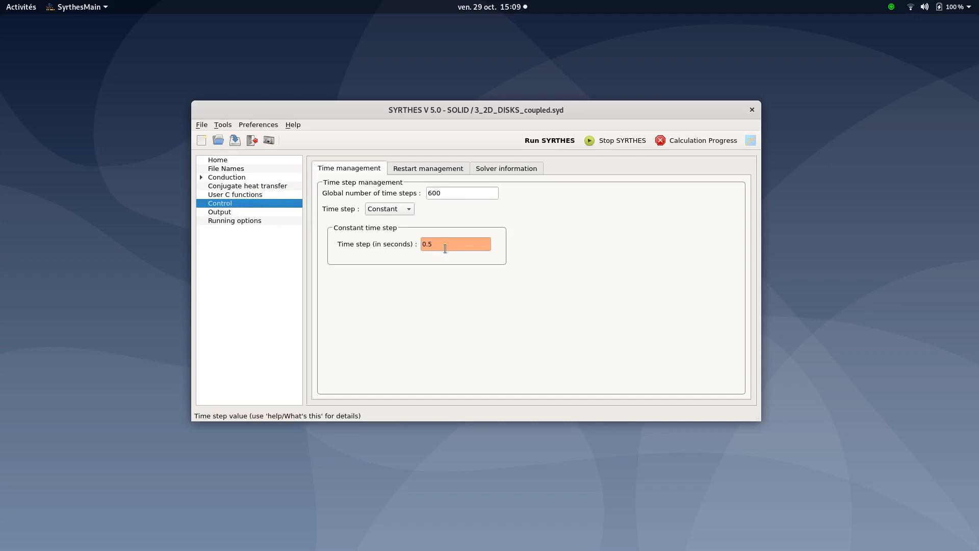
Review the solid's output probes and running options, opening and closing the file selection dialog
{"action": "left_click", "coordinate": [245, 212]}
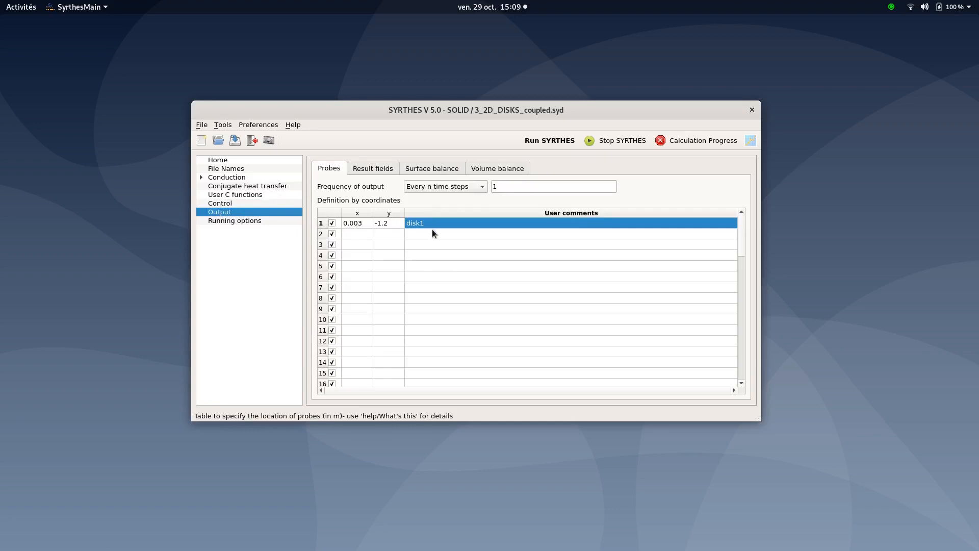
{"action": "left_click", "coordinate": [233, 224]}
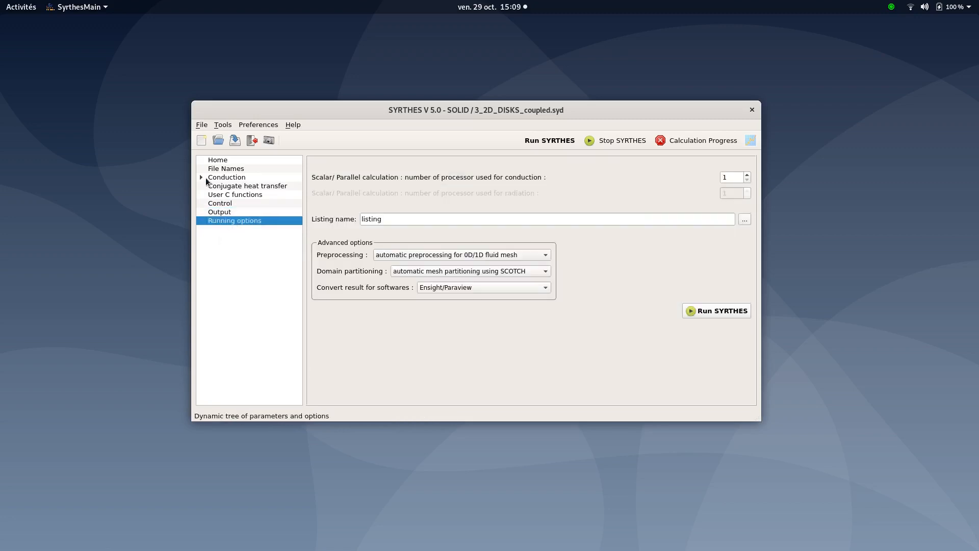
{"action": "left_click", "coordinate": [217, 142]}
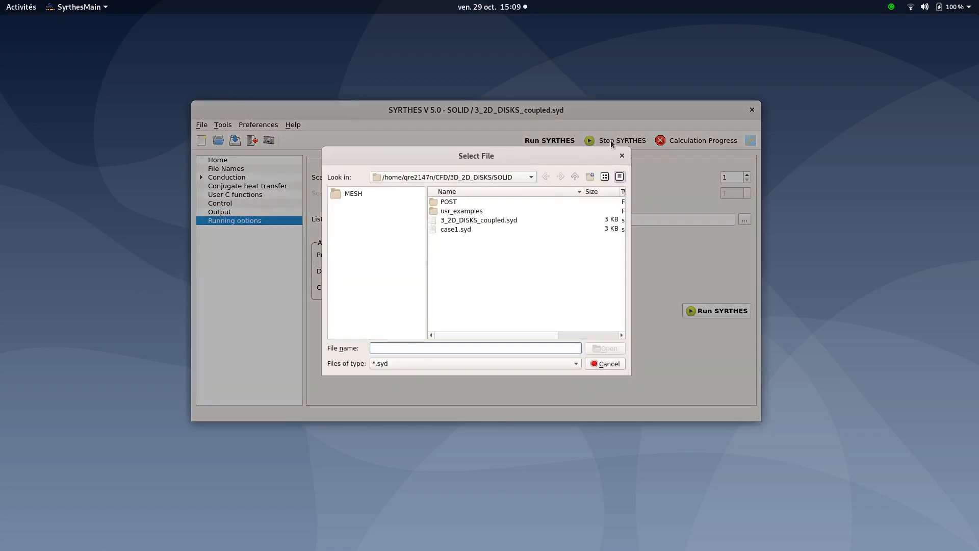
{"action": "left_click", "coordinate": [622, 155]}
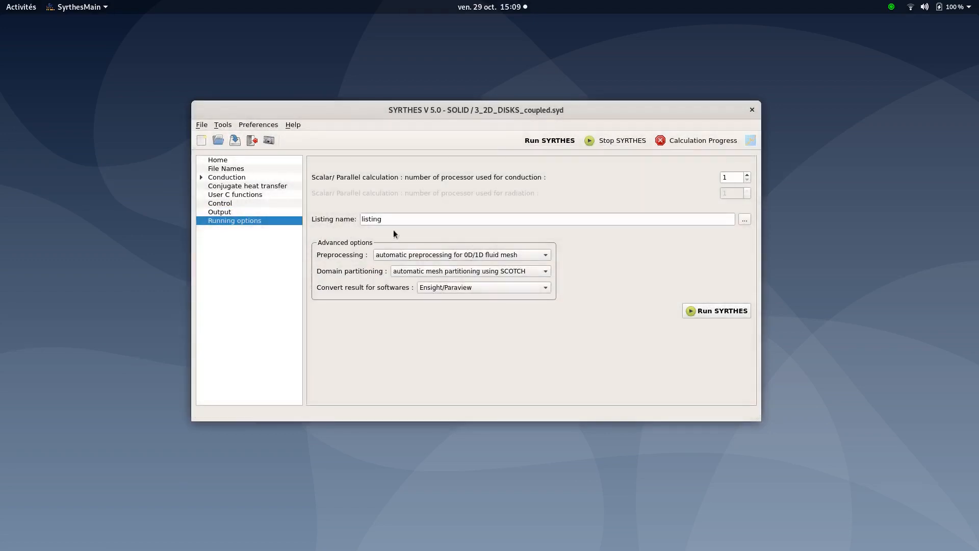
Switch to the code_saturne FLUID setup and browse the calculation environment, volume conditions and boundary zone types
{"action": "left_click_drag", "start_coordinate": [393, 110], "coordinate": [504, 113]}
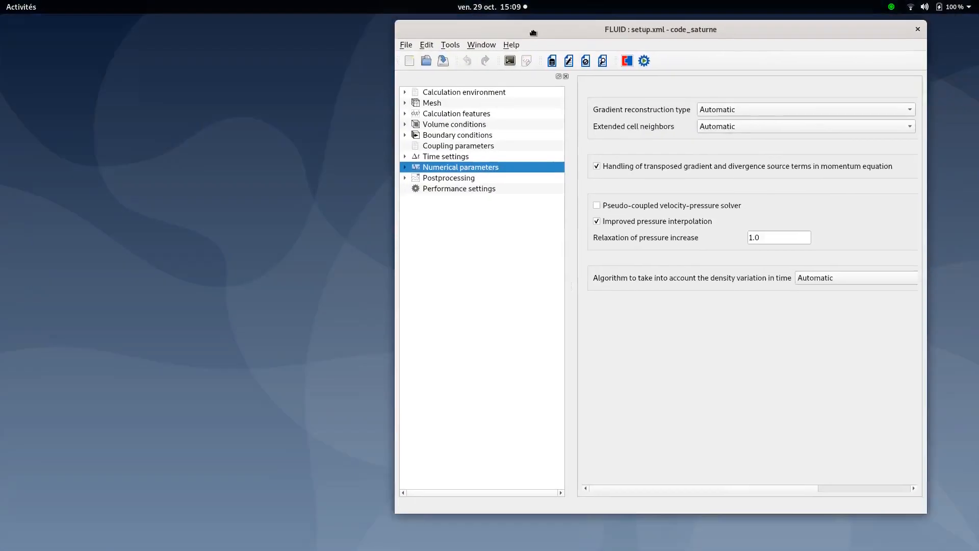
{"action": "left_click_drag", "start_coordinate": [536, 32], "coordinate": [347, 33]}
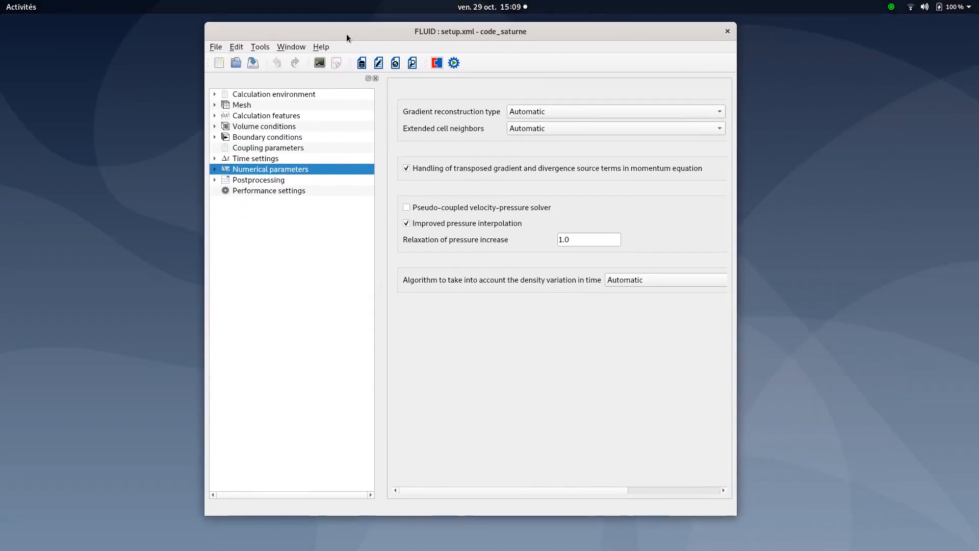
{"action": "left_click", "coordinate": [265, 94]}
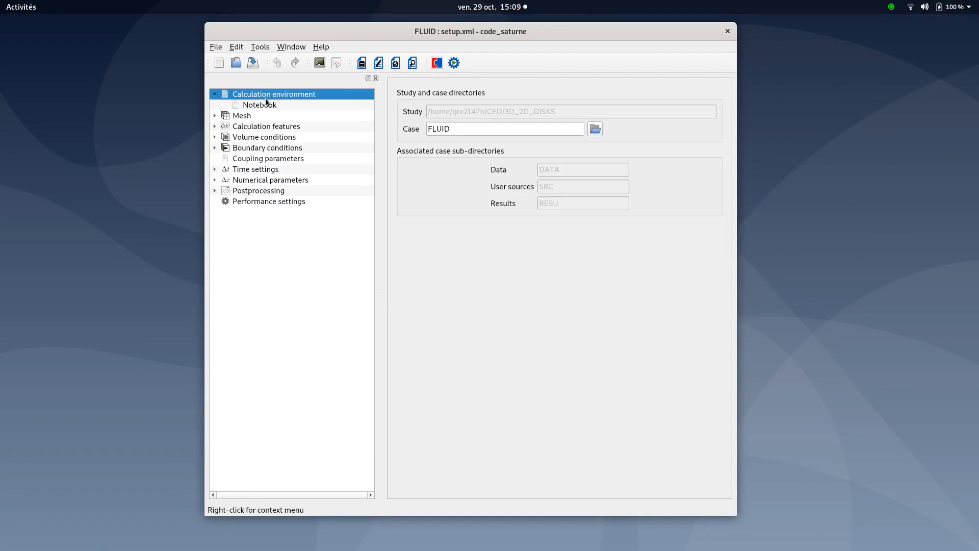
{"action": "left_click", "coordinate": [216, 92]}
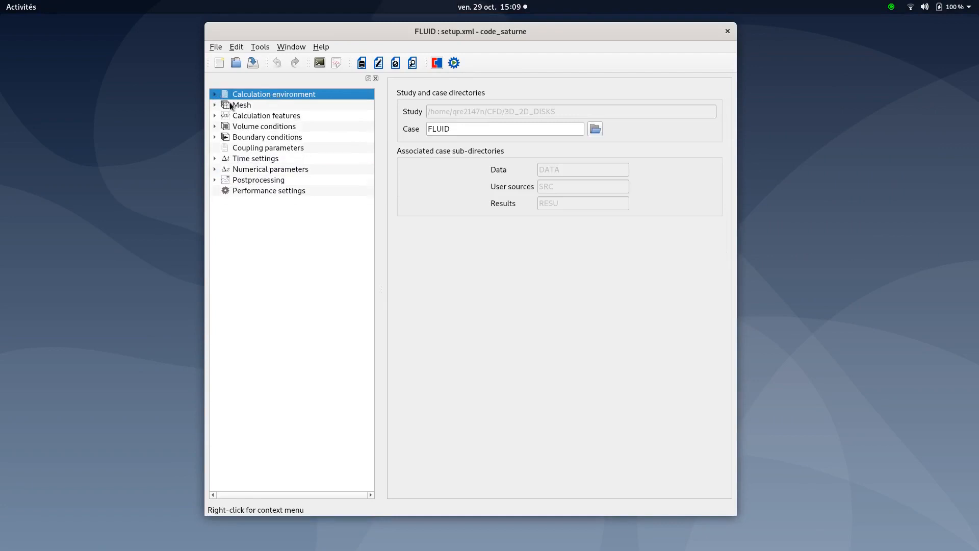
{"action": "double_click", "coordinate": [245, 126]}
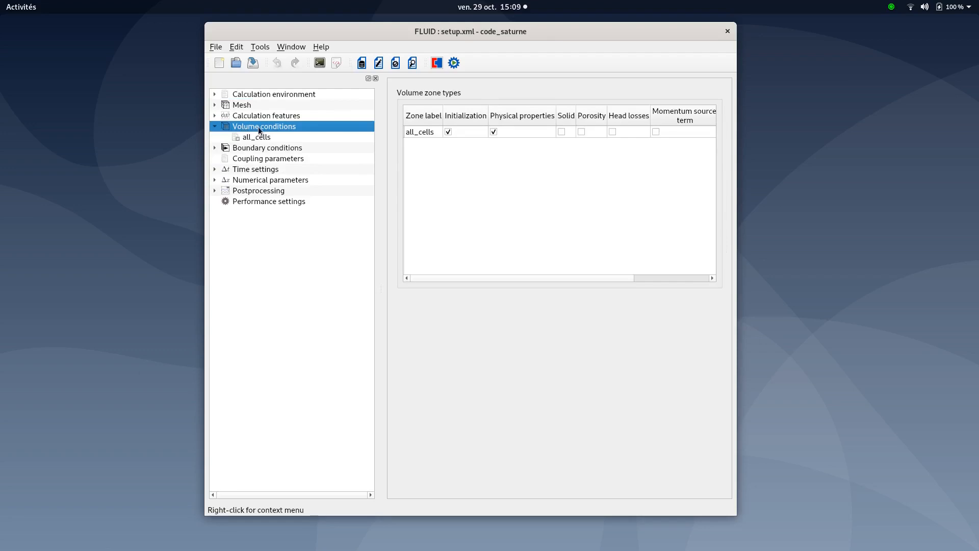
{"action": "double_click", "coordinate": [228, 150]}
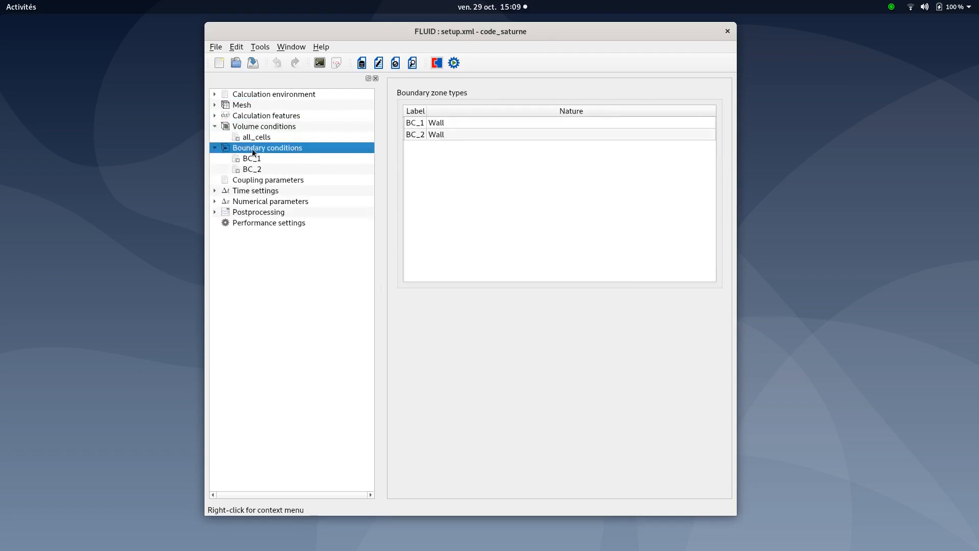
Inspect the BC_1 wall's thermal SYRTHES coupling with the SOLID instance and save the fluid setup
{"action": "left_click", "coordinate": [250, 159]}
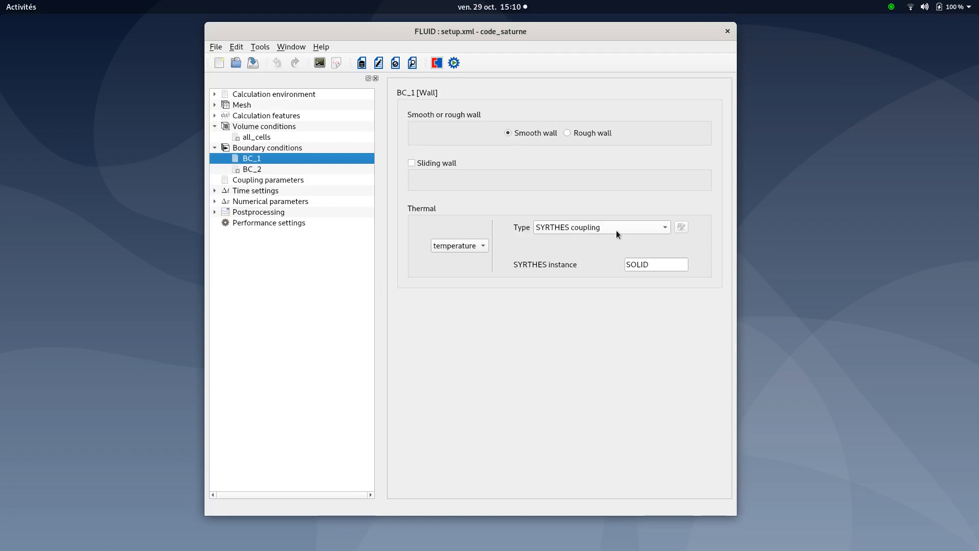
{"action": "left_click_drag", "start_coordinate": [649, 264], "coordinate": [617, 269]}
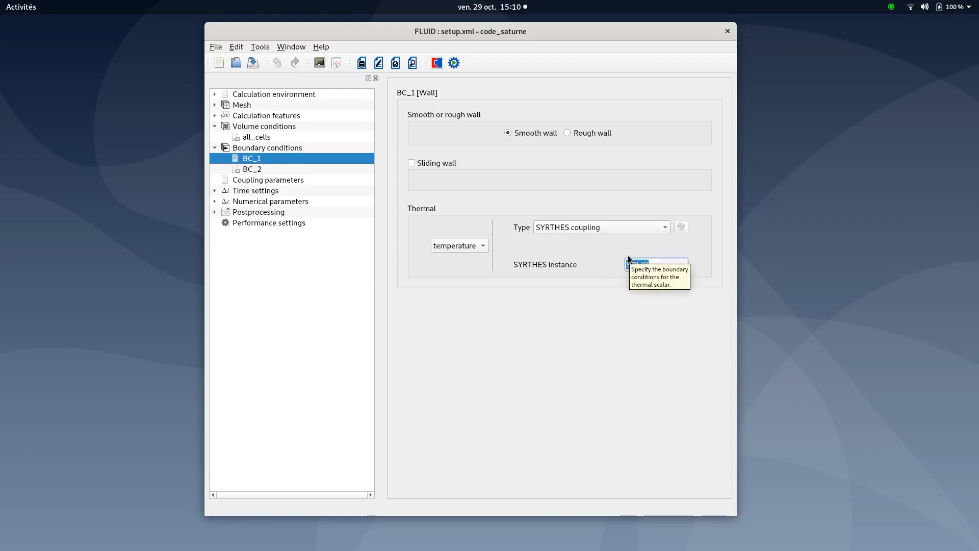
{"action": "left_click", "coordinate": [654, 265]}
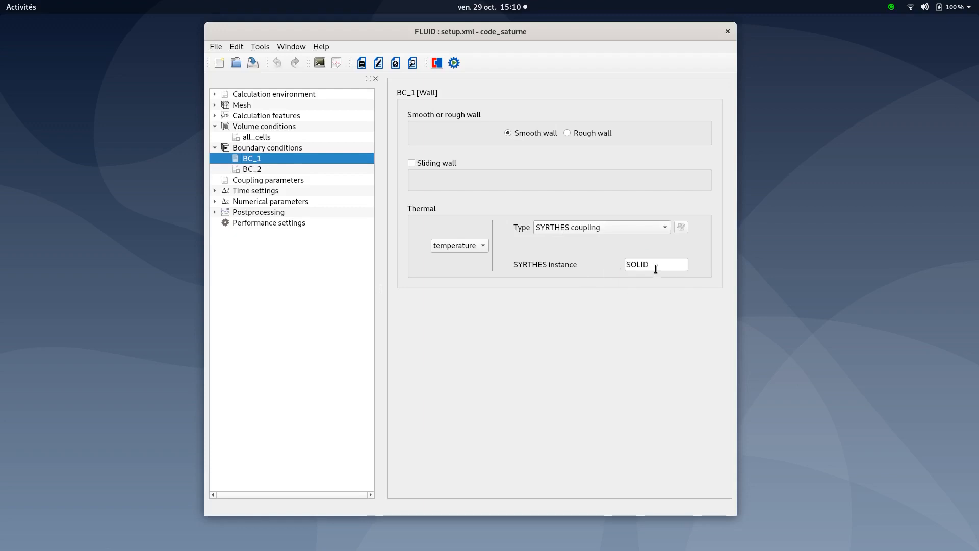
{"action": "left_click", "coordinate": [214, 147]}
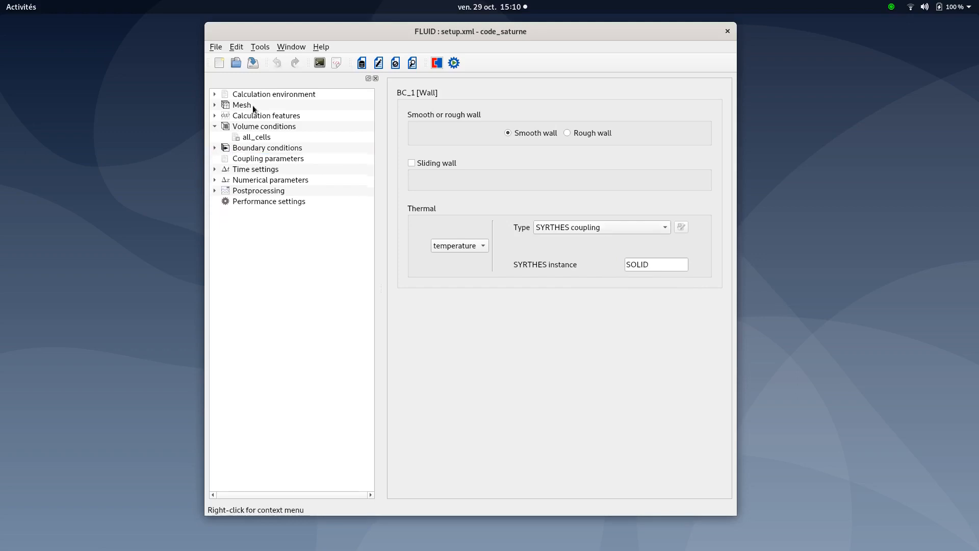
{"action": "left_click", "coordinate": [253, 63]}
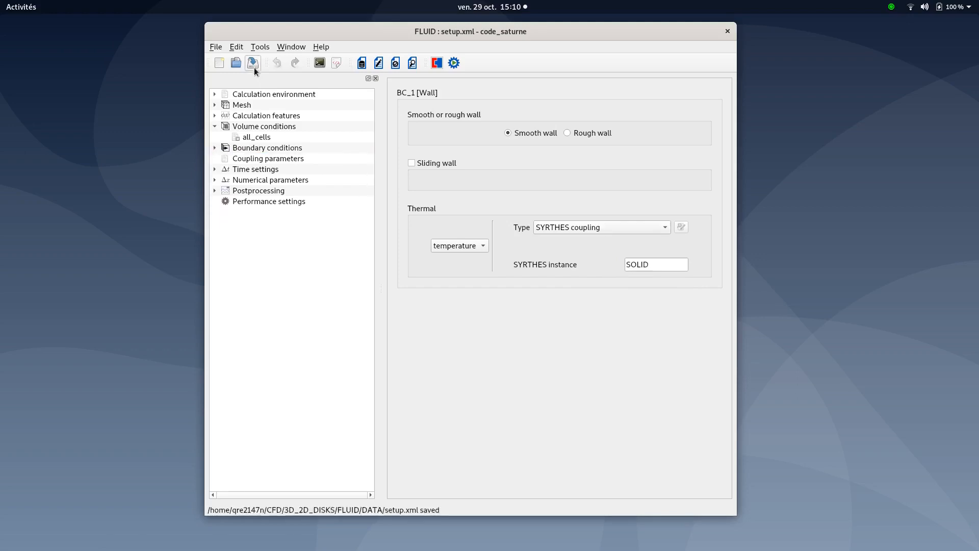
Review the fluid's SYRTHES coupling parameters, 0.5 s time step over 600 steps, and numerical parameters, saving the setup
{"action": "left_click", "coordinate": [242, 161]}
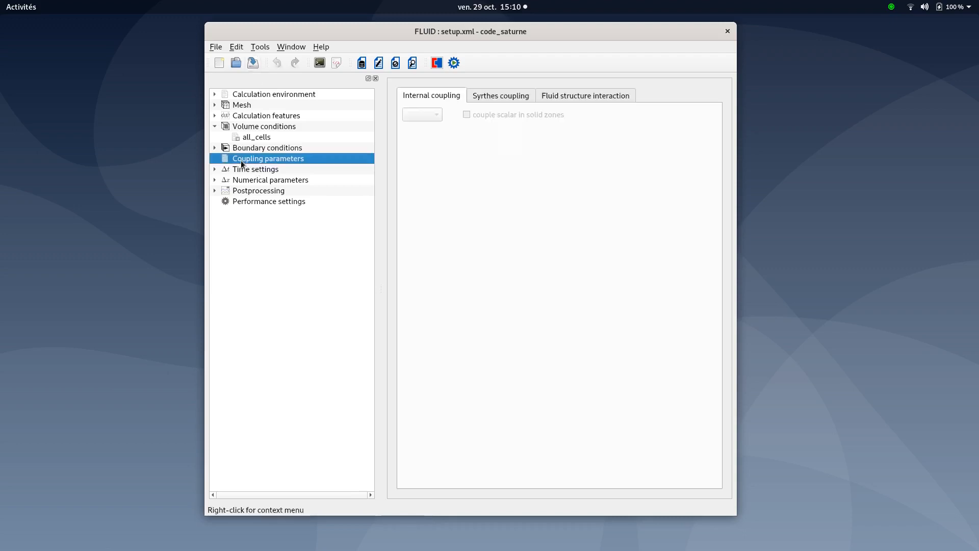
{"action": "left_click", "coordinate": [497, 95]}
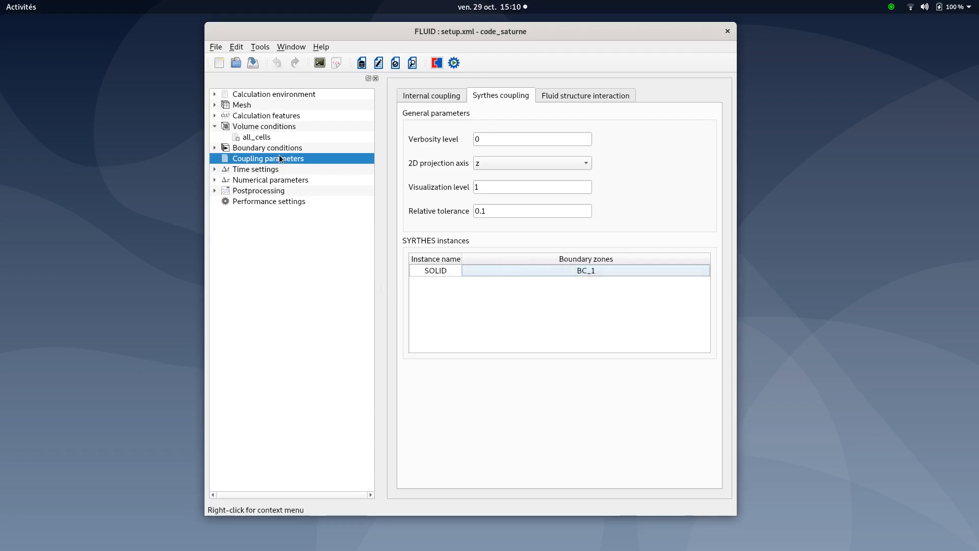
{"action": "left_click", "coordinate": [248, 171]}
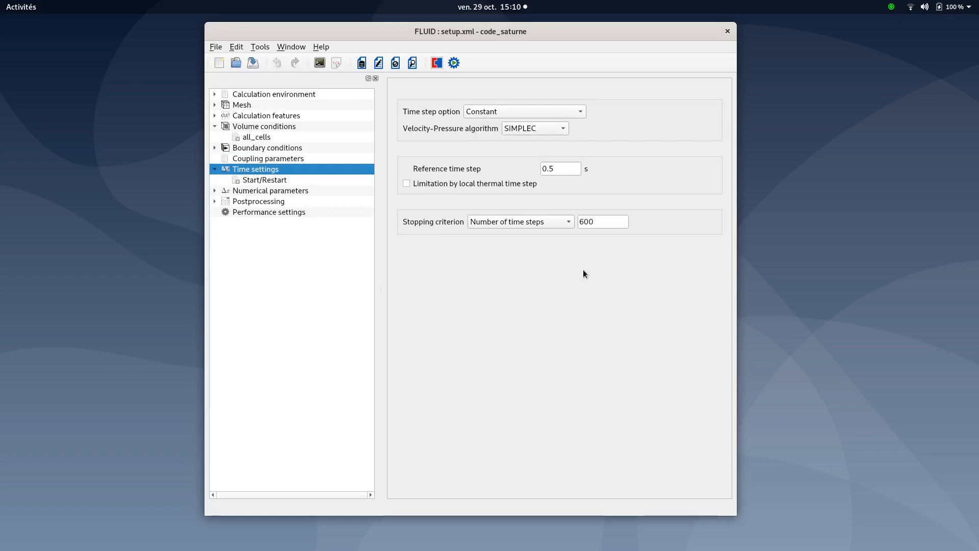
{"action": "left_click", "coordinate": [566, 170]}
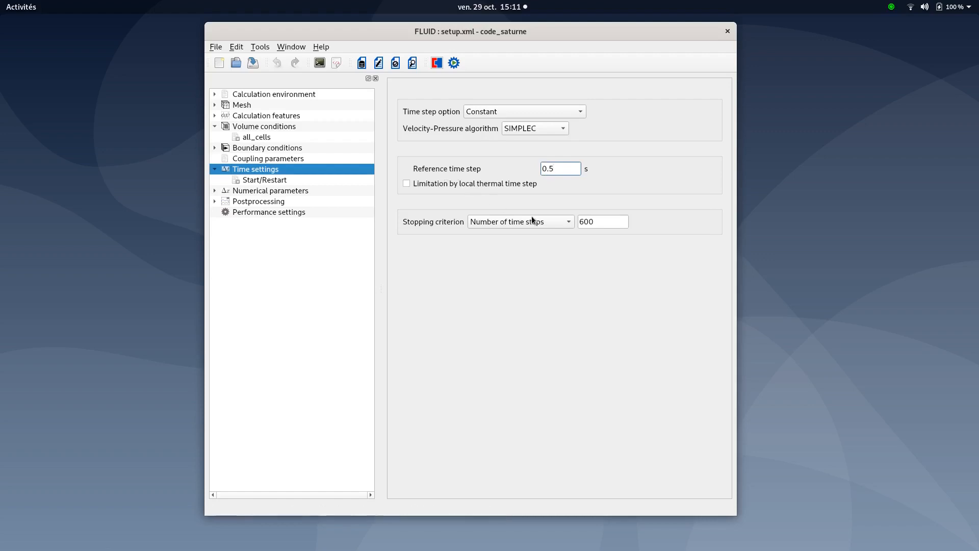
{"action": "left_click", "coordinate": [602, 227]}
{"action": "left_click", "coordinate": [253, 63]}
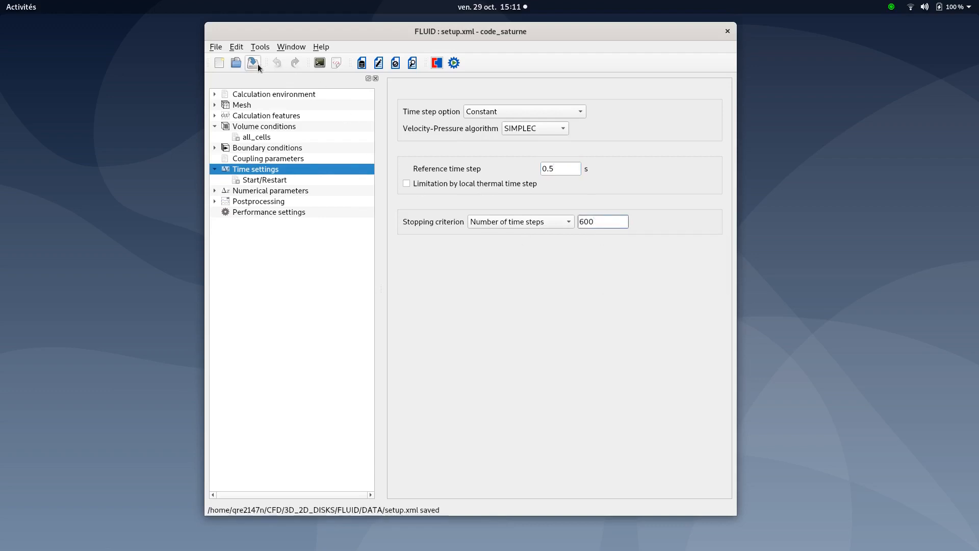
{"action": "left_click", "coordinate": [250, 193]}
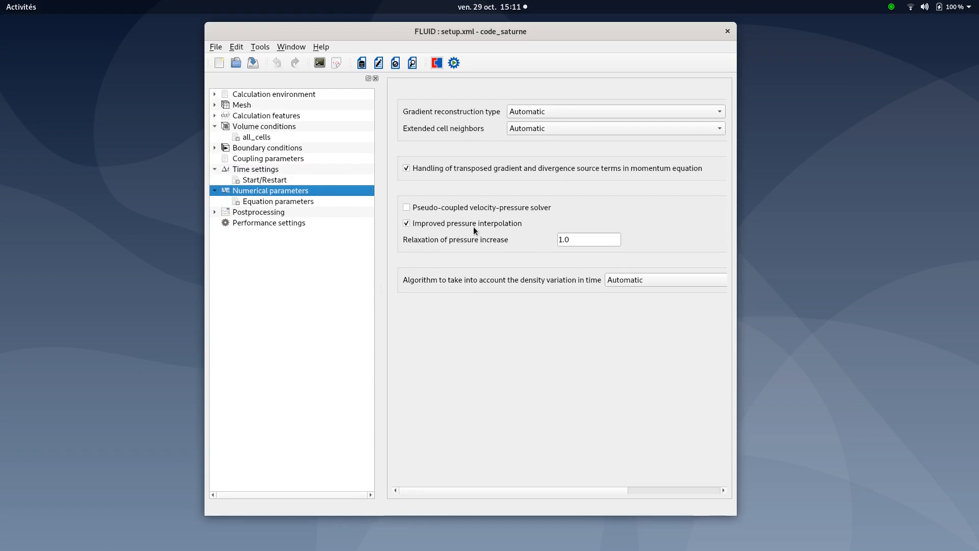
{"action": "left_click", "coordinate": [215, 191]}
{"action": "left_click", "coordinate": [252, 63]}
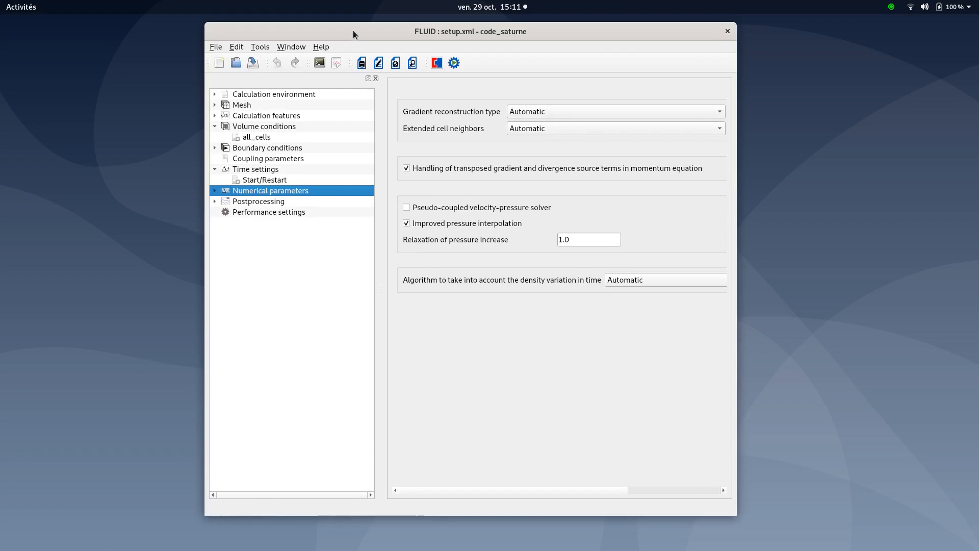
Switch to the file manager and open run.cfg in the 3D_2D_DISKS study folder
{"action": "left_click_drag", "start_coordinate": [350, 33], "coordinate": [978, 66]}
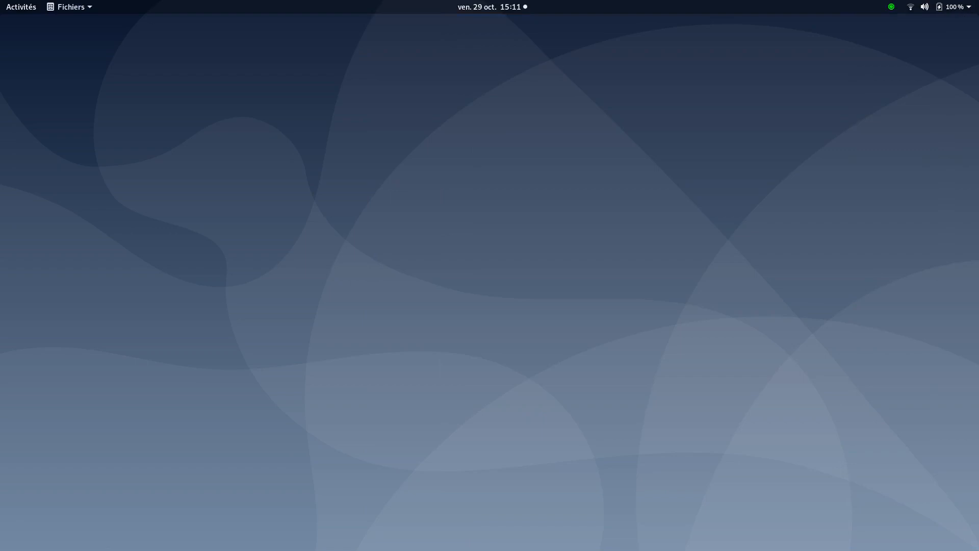
{"action": "left_click_drag", "start_coordinate": [978, 225], "coordinate": [574, 142]}
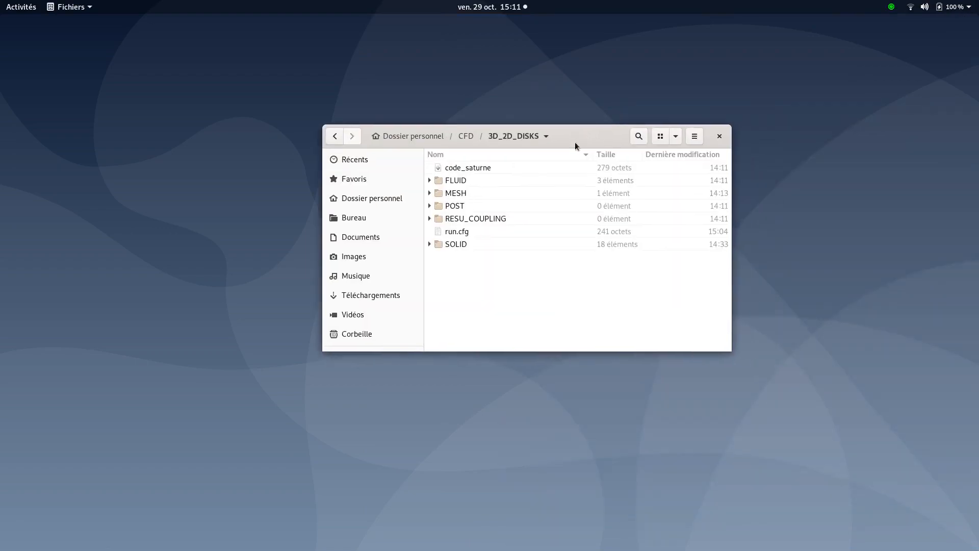
{"action": "left_click", "coordinate": [450, 233]}
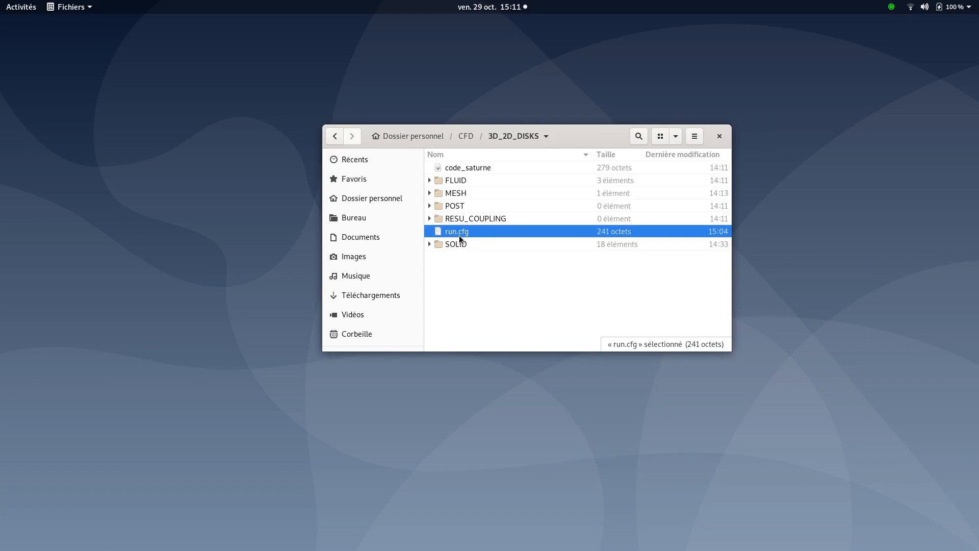
{"action": "double_click", "coordinate": [455, 231]}
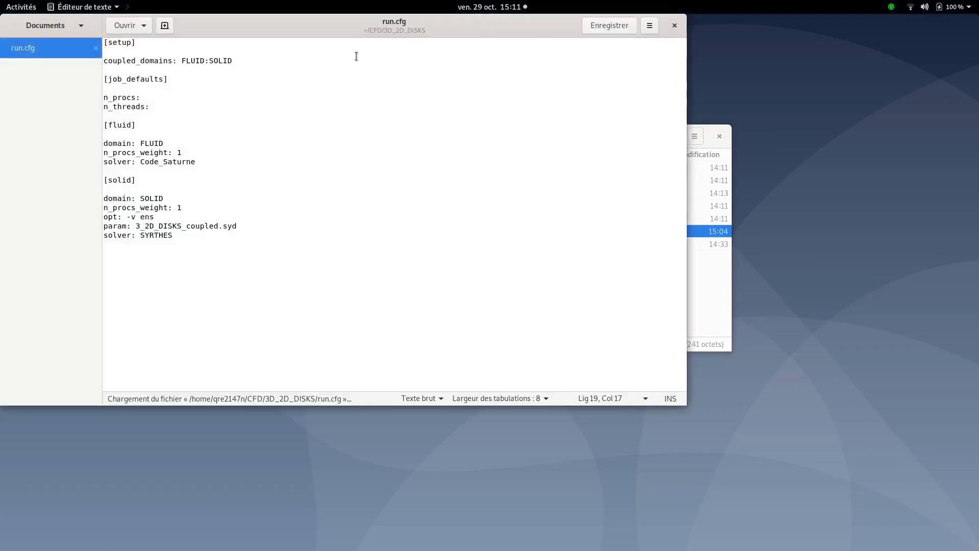
Review the coupled domains, processor weights and SOLID parameter file 3_2D_DISKS_coupled.syd in run.cfg, then save it
{"action": "left_click_drag", "start_coordinate": [341, 29], "coordinate": [510, 102]}
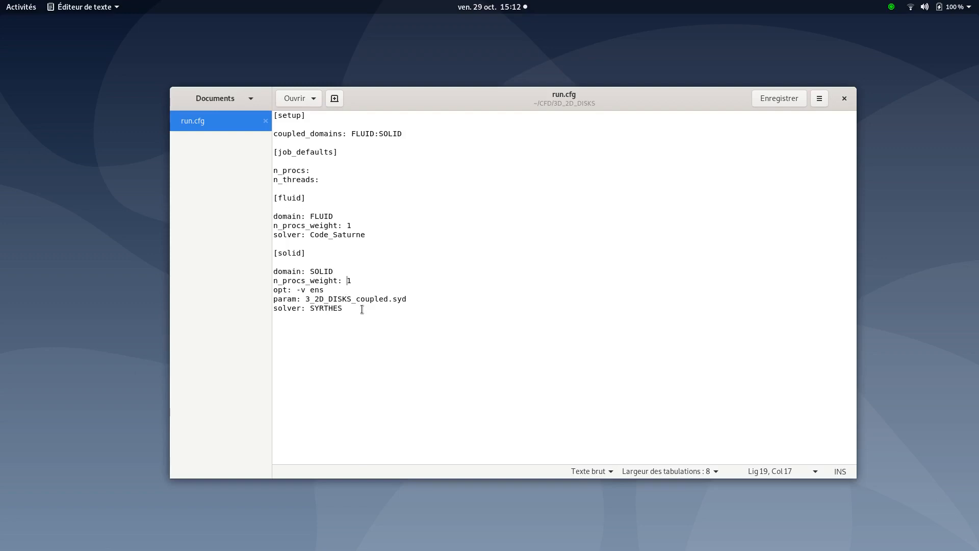
{"action": "left_click", "coordinate": [305, 298]}
{"action": "left_click_drag", "start_coordinate": [306, 299], "coordinate": [408, 303]}
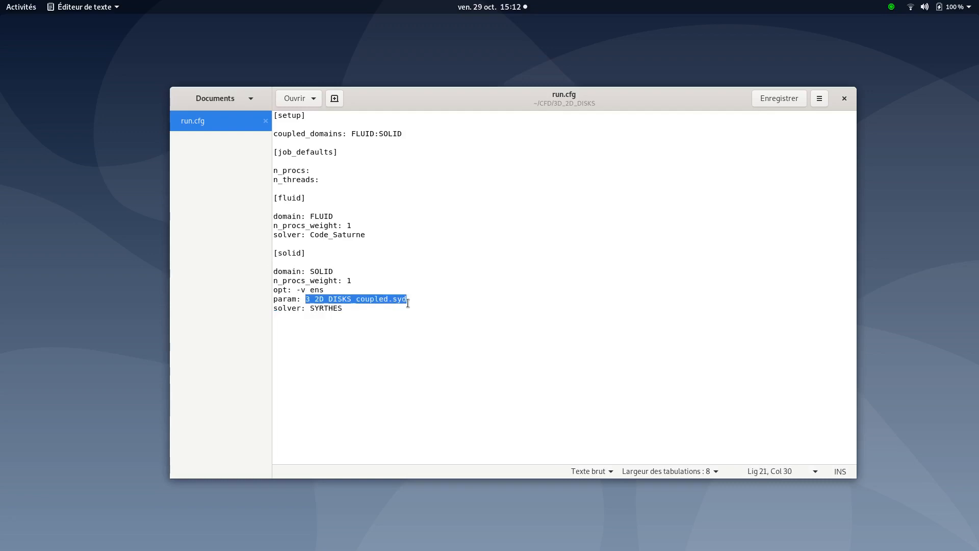
{"action": "left_click_drag", "start_coordinate": [408, 304], "coordinate": [358, 300]}
{"action": "left_click", "coordinate": [388, 301]}
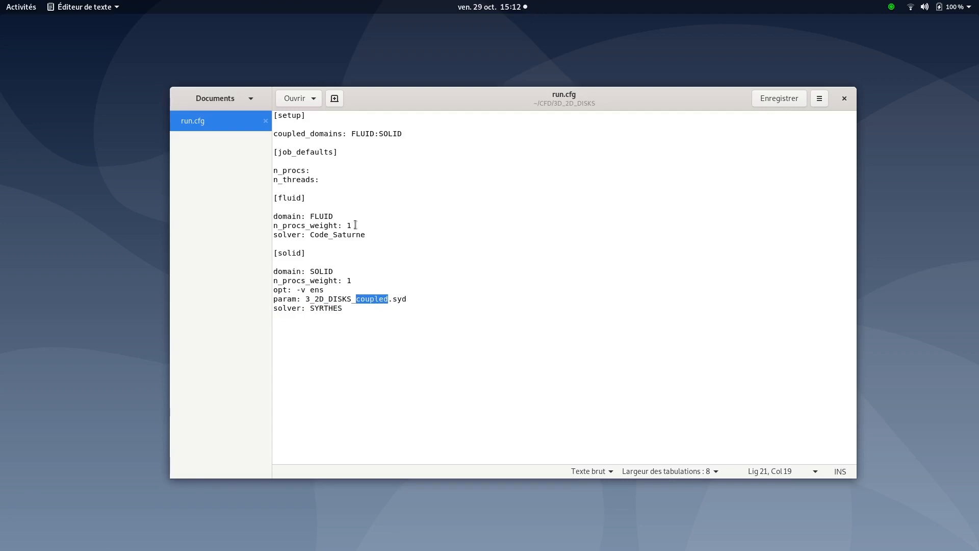
{"action": "left_click_drag", "start_coordinate": [353, 281], "coordinate": [346, 282]}
{"action": "left_click_drag", "start_coordinate": [352, 226], "coordinate": [347, 234]}
{"action": "left_click", "coordinate": [785, 99]}
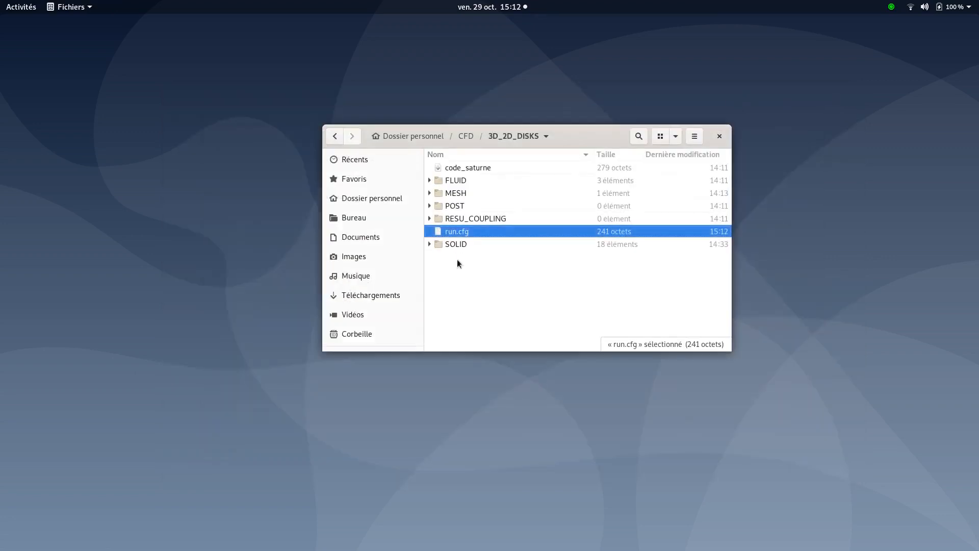
Close the editor and open a terminal in the 3D_2D_DISKS study folder
{"action": "left_click", "coordinate": [457, 259]}
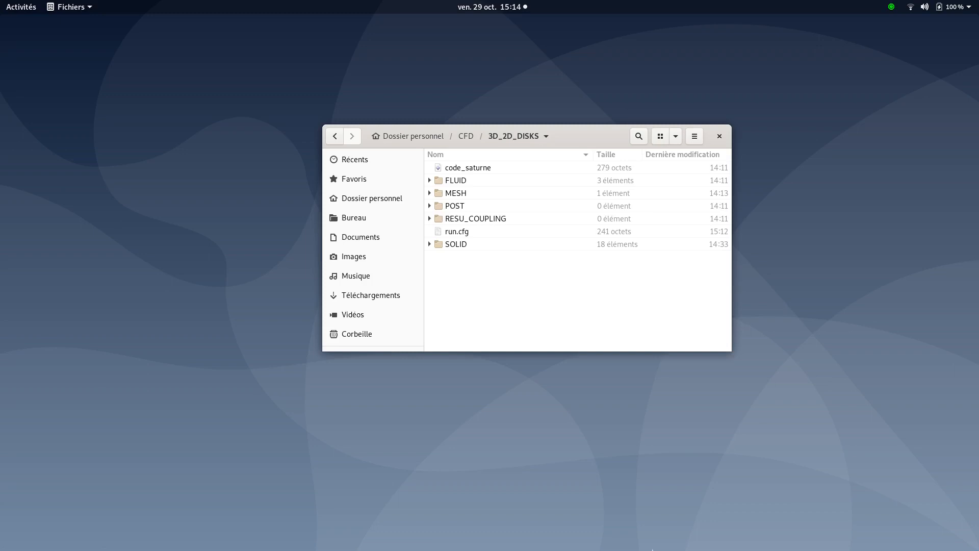
{"action": "right_click", "coordinate": [495, 291]}
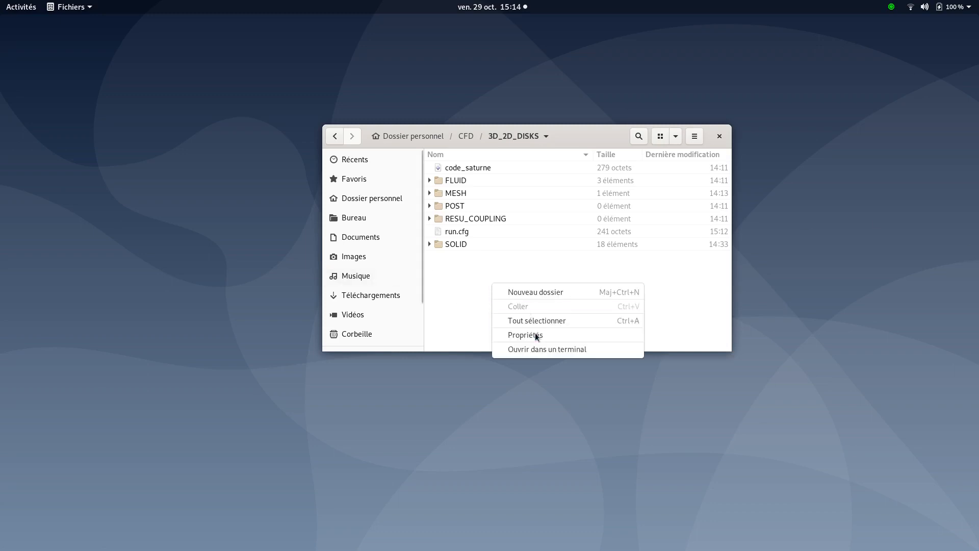
{"action": "left_click", "coordinate": [539, 349]}
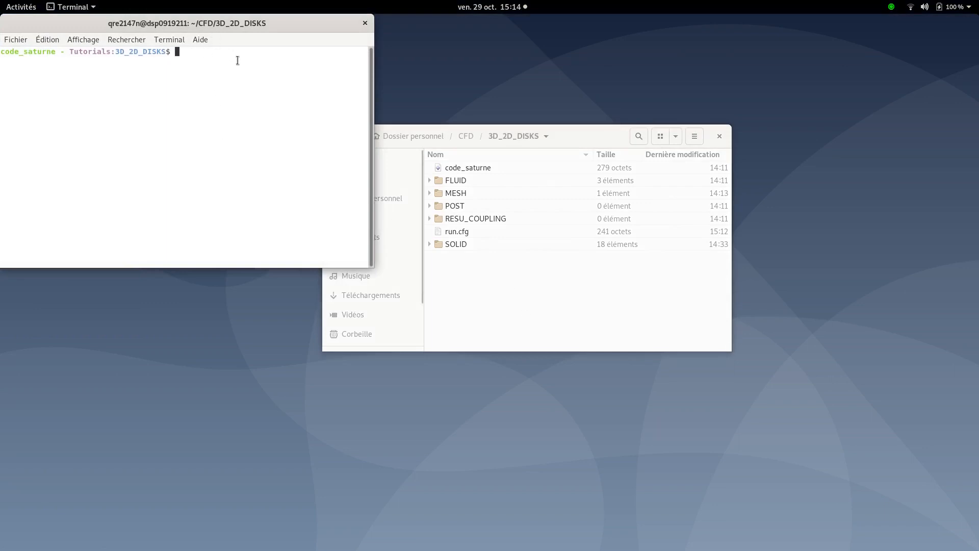
Load the SYRTHES environment with the source_syrthes command
{"action": "type", "text": "source_syrthes"}
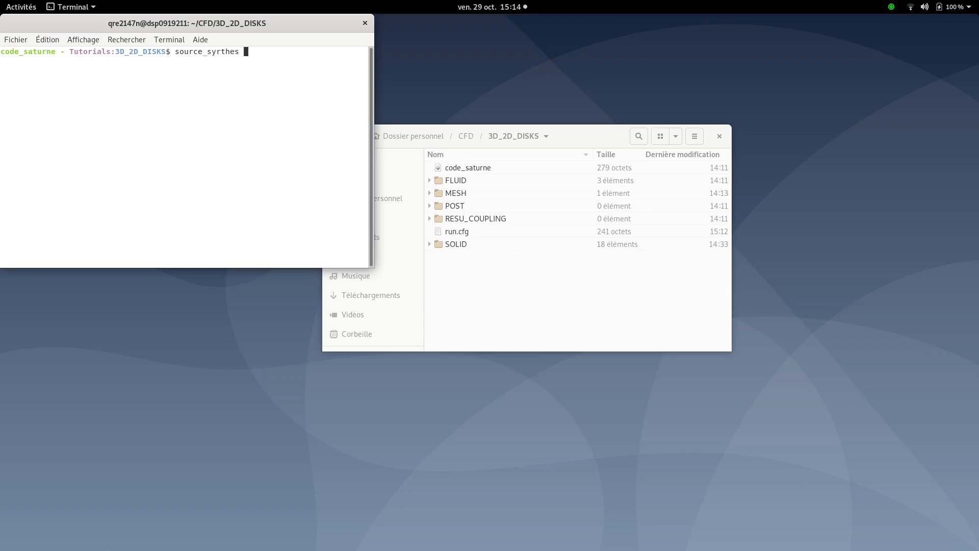
{"action": "key", "text": "Return"}
Launch the coupled calculation with code_saturne run
{"action": "type", "text": "code_"}
{"action": "key", "text": "Tab"}
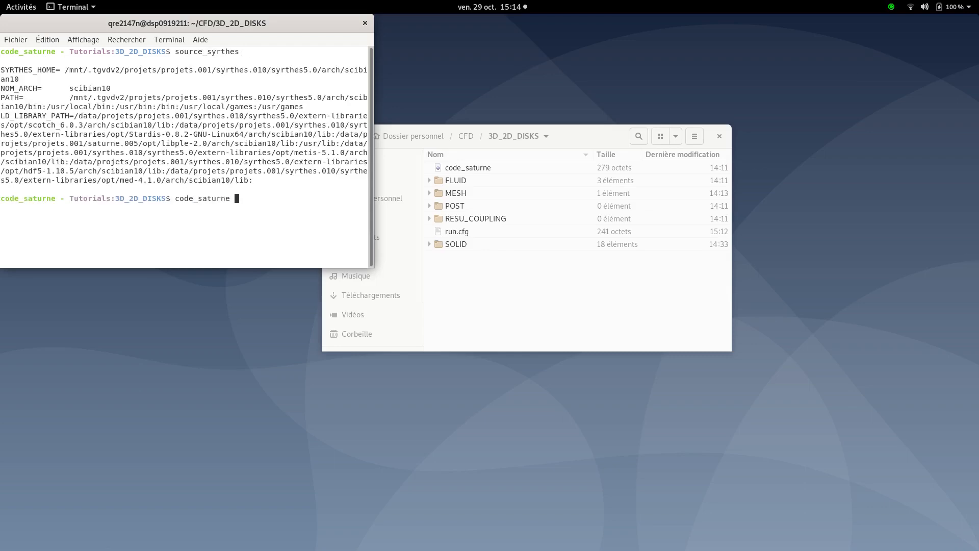
{"action": "type", "text": "run"}
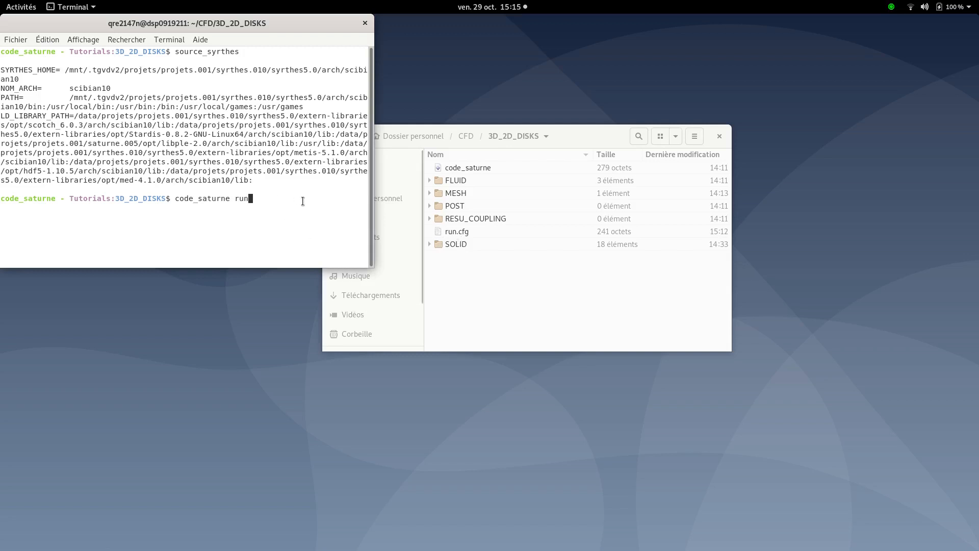
{"action": "key", "text": "Return"}
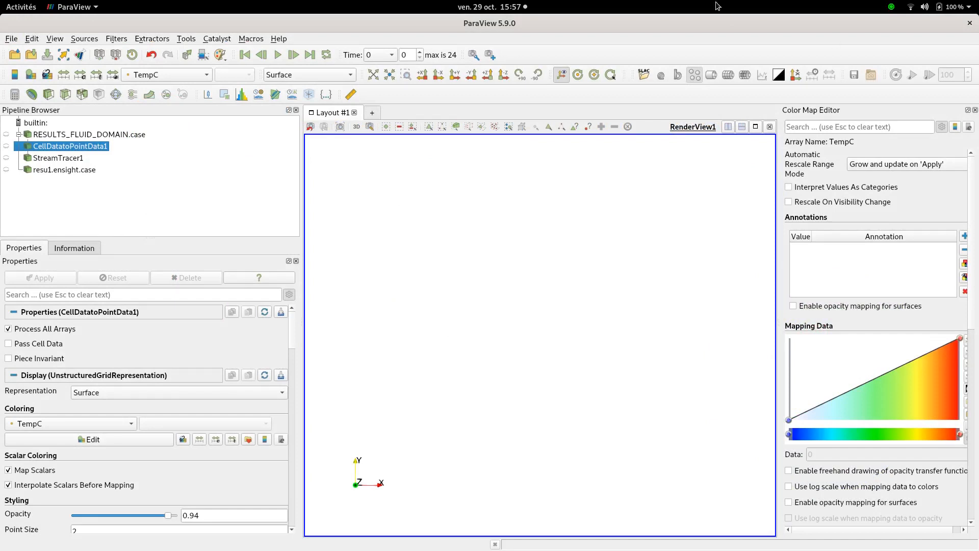
{"action": "left_click", "coordinate": [16, 53]}
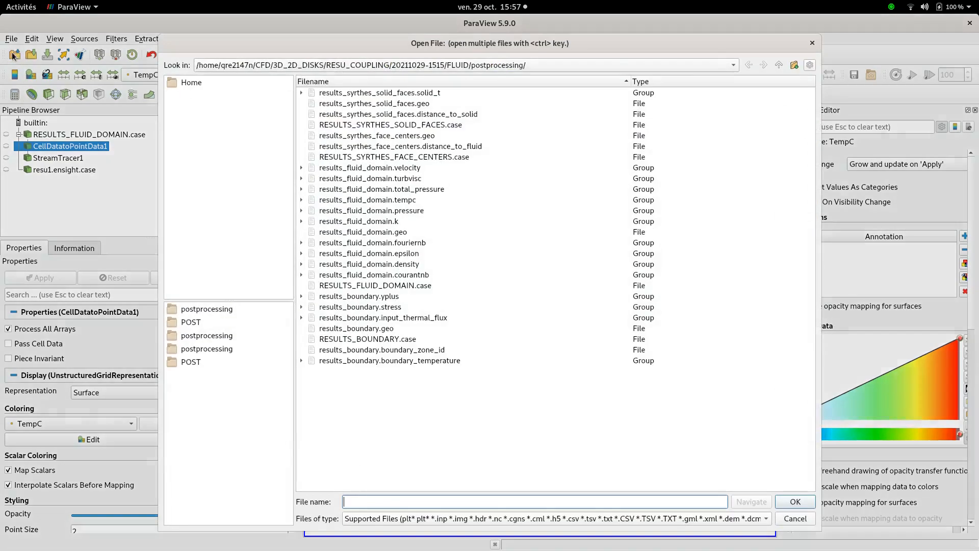
{"action": "left_click", "coordinate": [319, 61]}
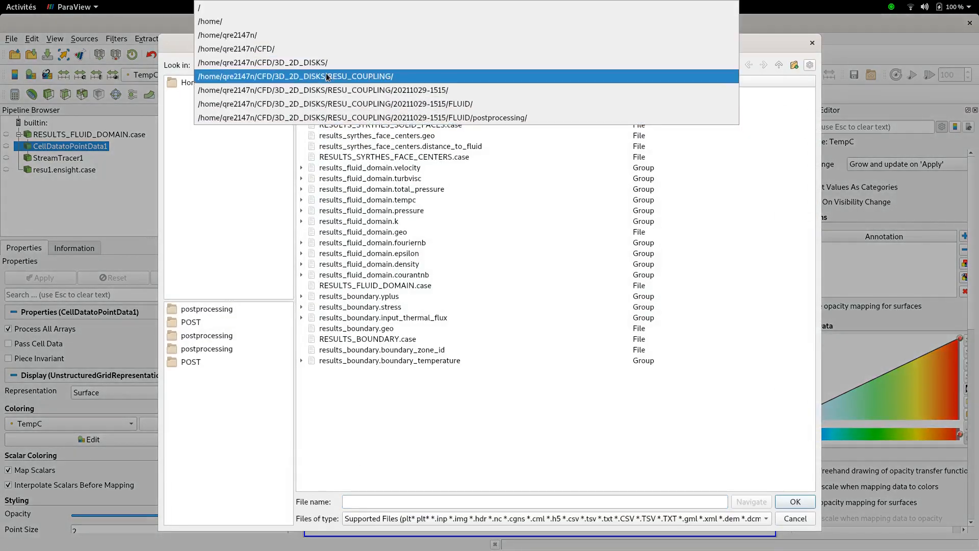
{"action": "left_click", "coordinate": [327, 77]}
{"action": "left_click", "coordinate": [326, 68]}
{"action": "left_click", "coordinate": [322, 66]}
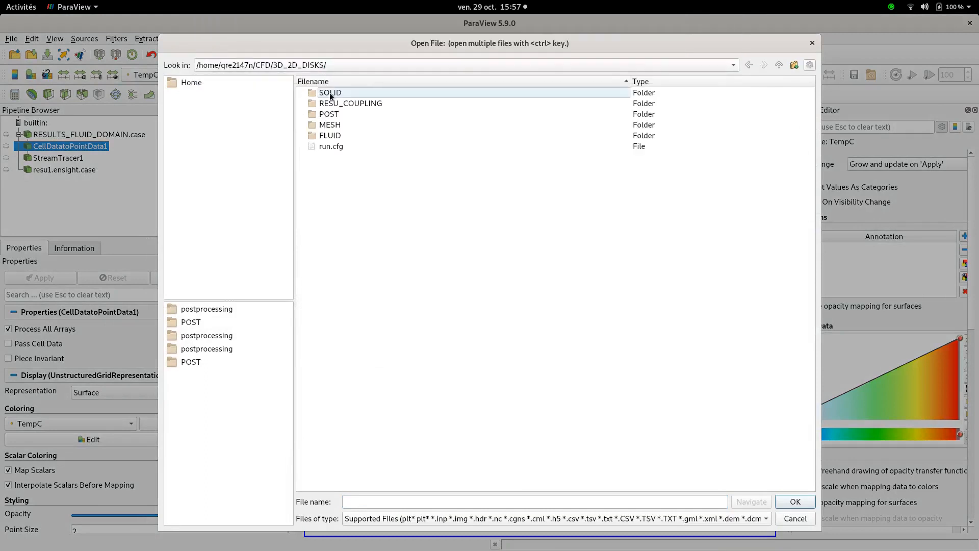
{"action": "double_click", "coordinate": [358, 103]}
{"action": "left_click", "coordinate": [304, 94]}
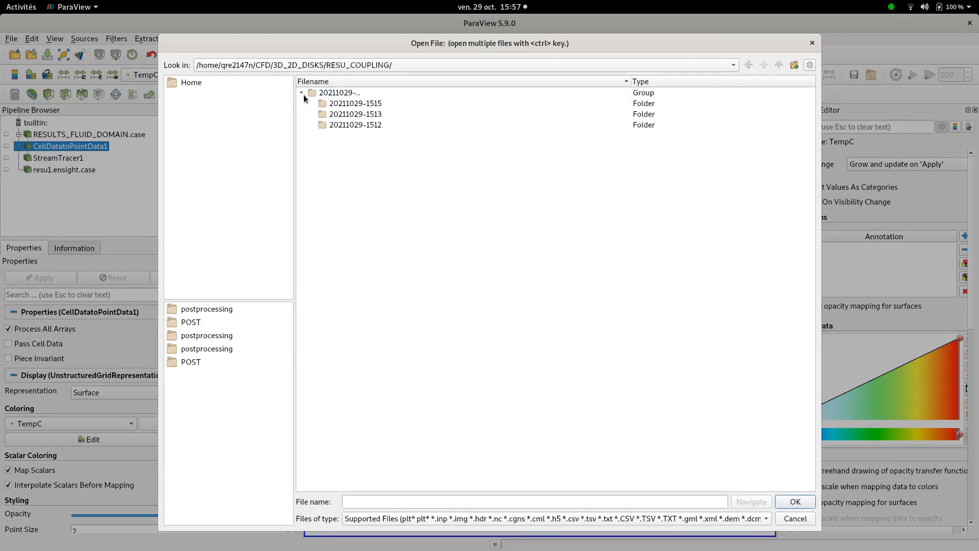
{"action": "left_click", "coordinate": [338, 103]}
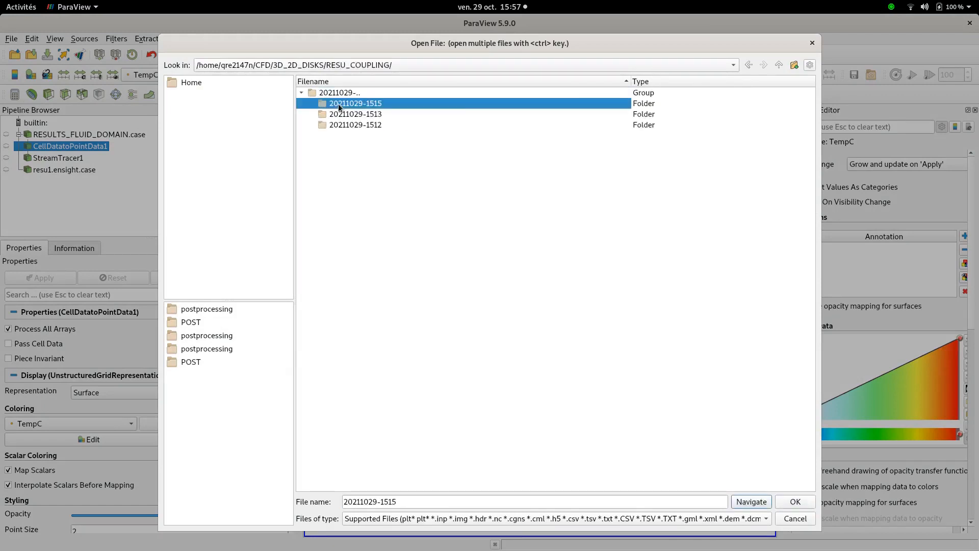
{"action": "double_click", "coordinate": [338, 103]}
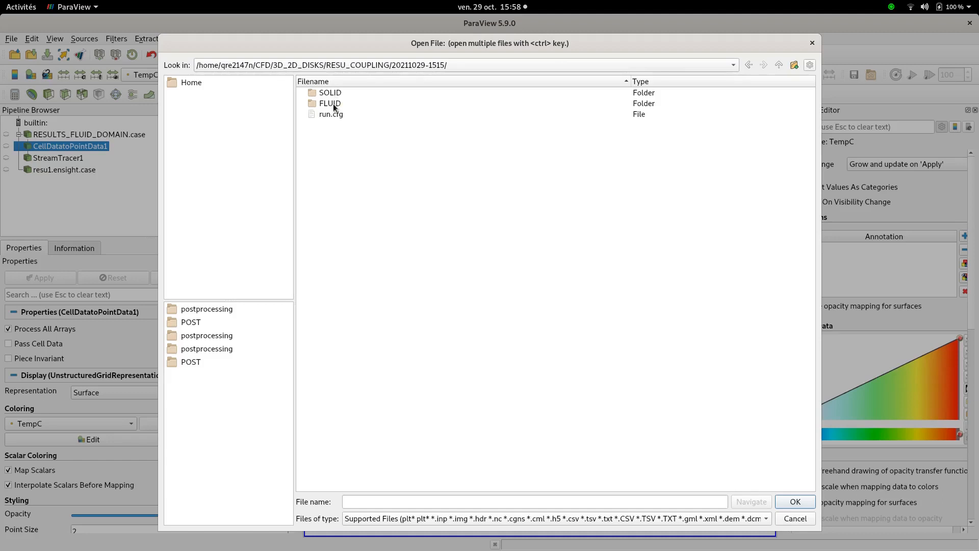
{"action": "left_click", "coordinate": [811, 44]}
Show the fluid CellDatatoPointData1 and solid resu1.ensight.case results and play the animation through all time steps
{"action": "left_click", "coordinate": [7, 147]}
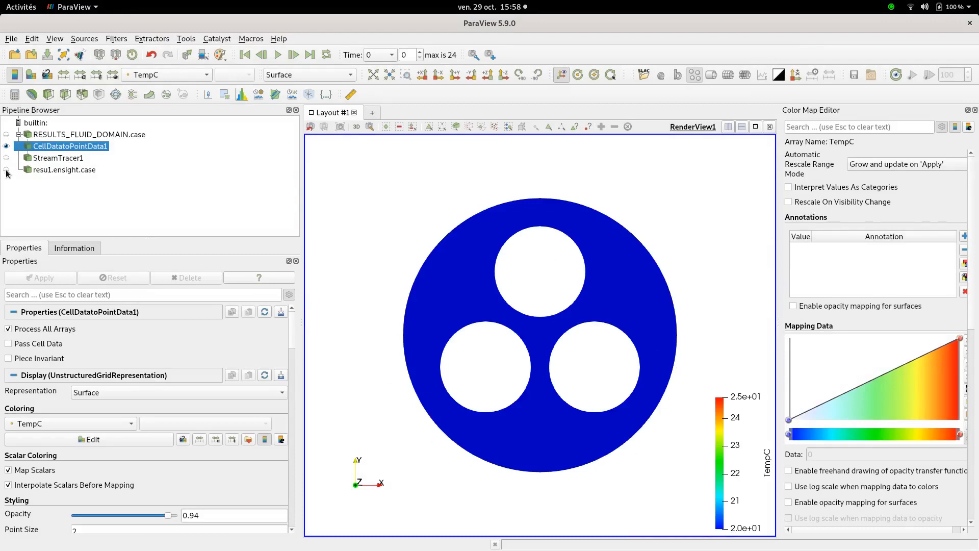
{"action": "left_click", "coordinate": [6, 170]}
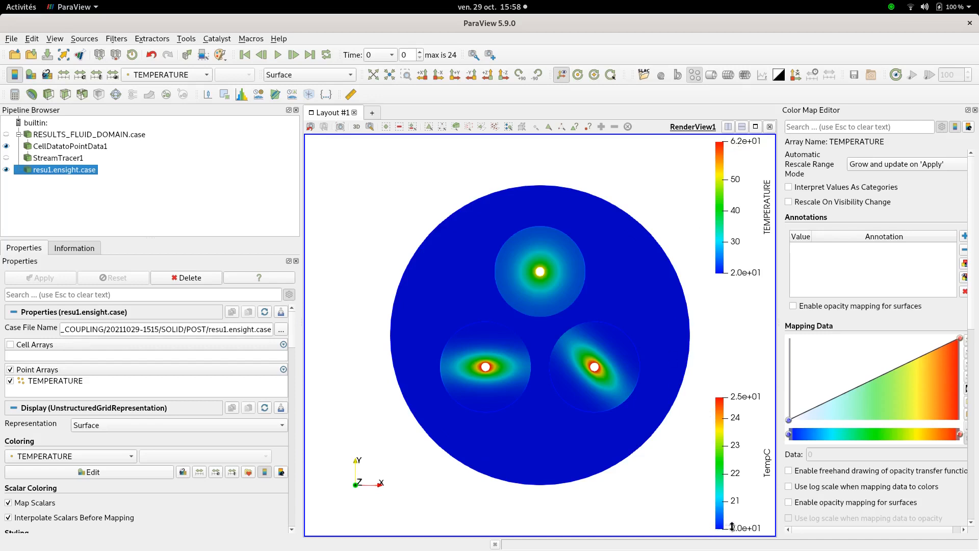
{"action": "left_click", "coordinate": [278, 56]}
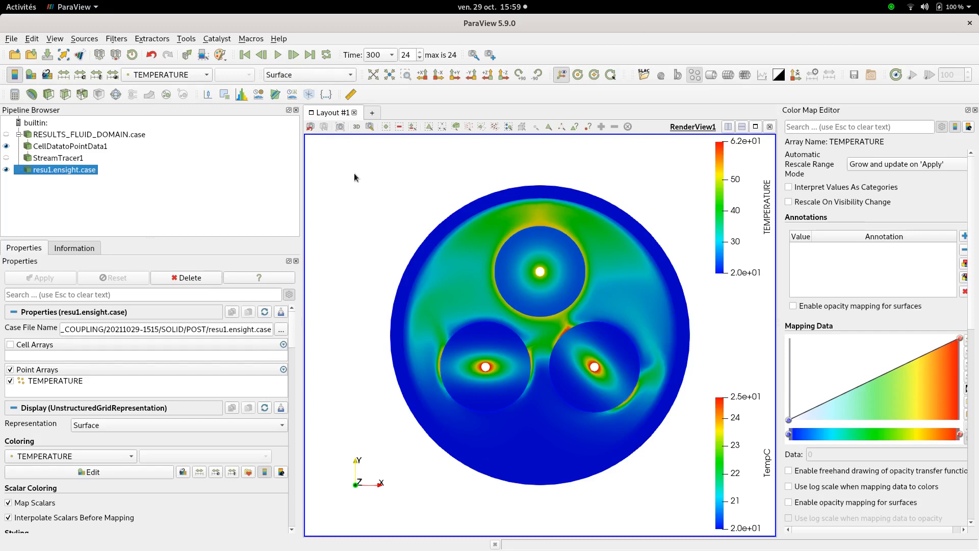
Hide the solid results, show the StreamTracer1 streamlines, and set CellDatatoPointData1's opacity to 0.19
{"action": "left_click", "coordinate": [6, 170]}
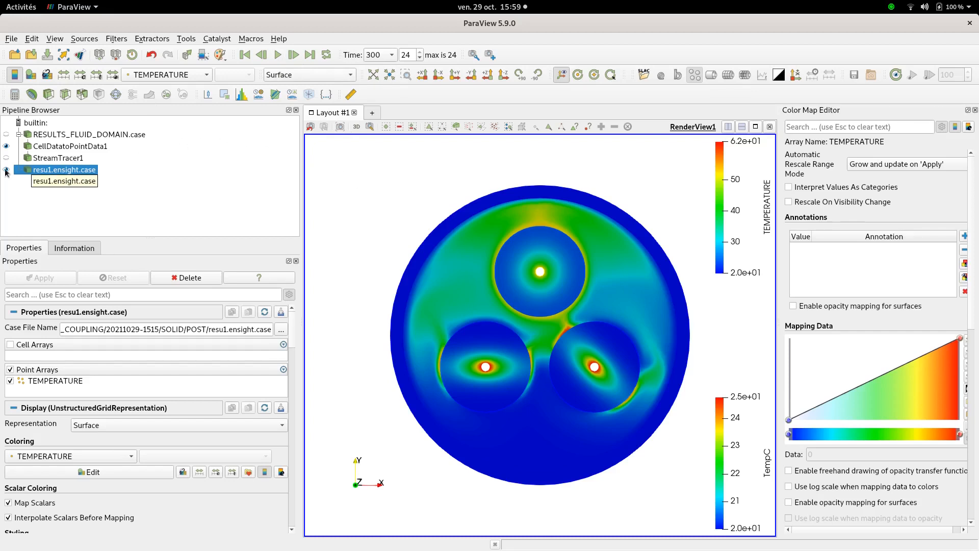
{"action": "left_click", "coordinate": [43, 160]}
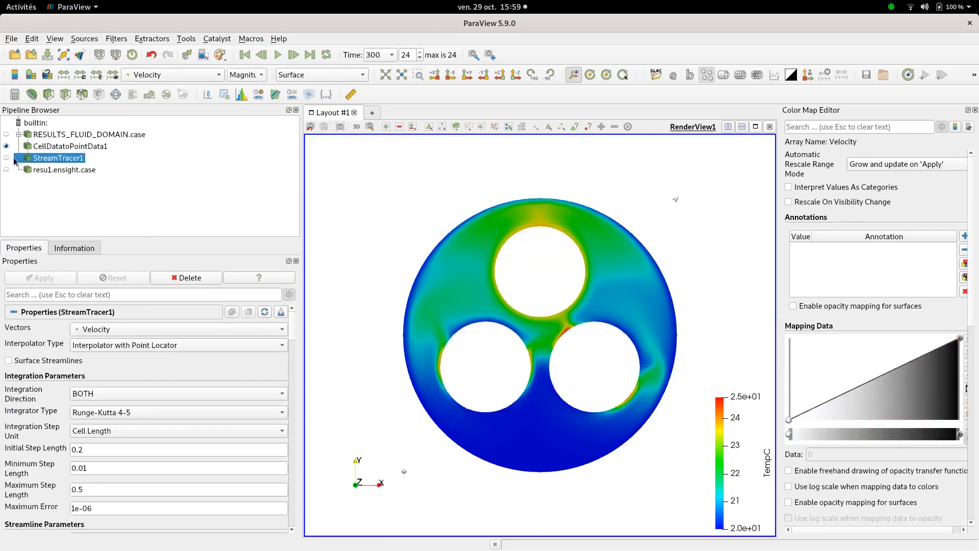
{"action": "left_click", "coordinate": [6, 158]}
{"action": "left_click", "coordinate": [51, 147]}
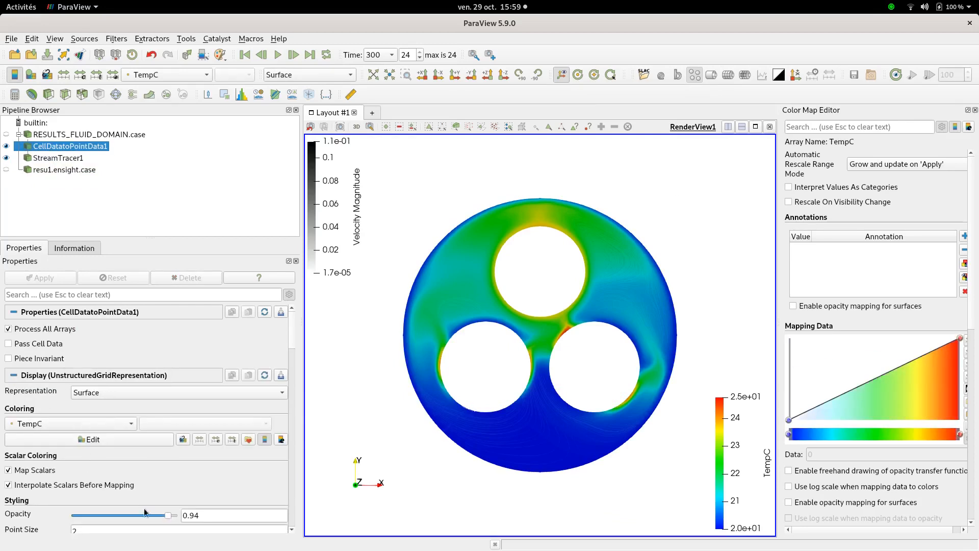
{"action": "left_click_drag", "start_coordinate": [166, 516], "coordinate": [93, 517]}
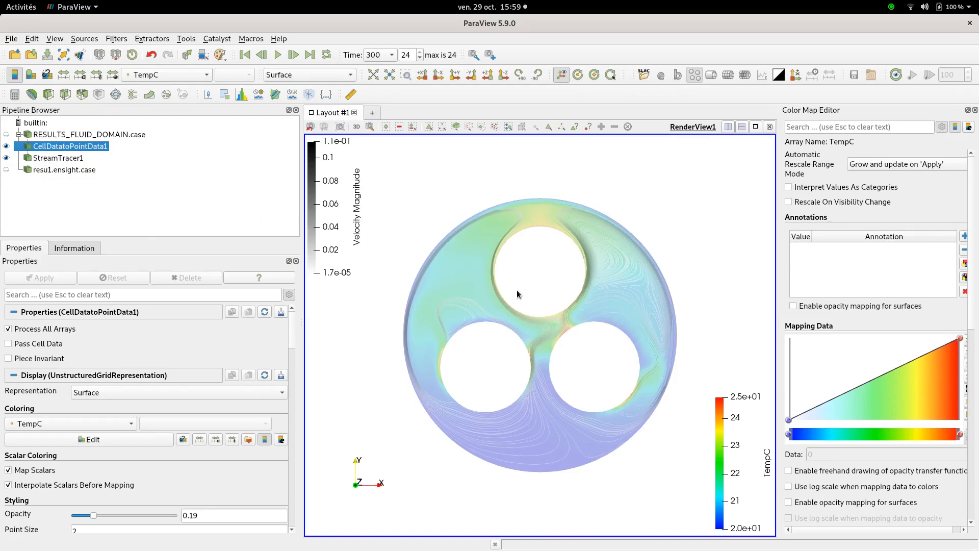
{"action": "scroll", "coordinate": [517, 291], "scroll_direction": "up", "scroll_amount": 5}
{"action": "scroll", "coordinate": [517, 289], "scroll_direction": "down", "scroll_amount": 5}
{"action": "scroll", "coordinate": [531, 408], "scroll_direction": "up", "scroll_amount": 1}
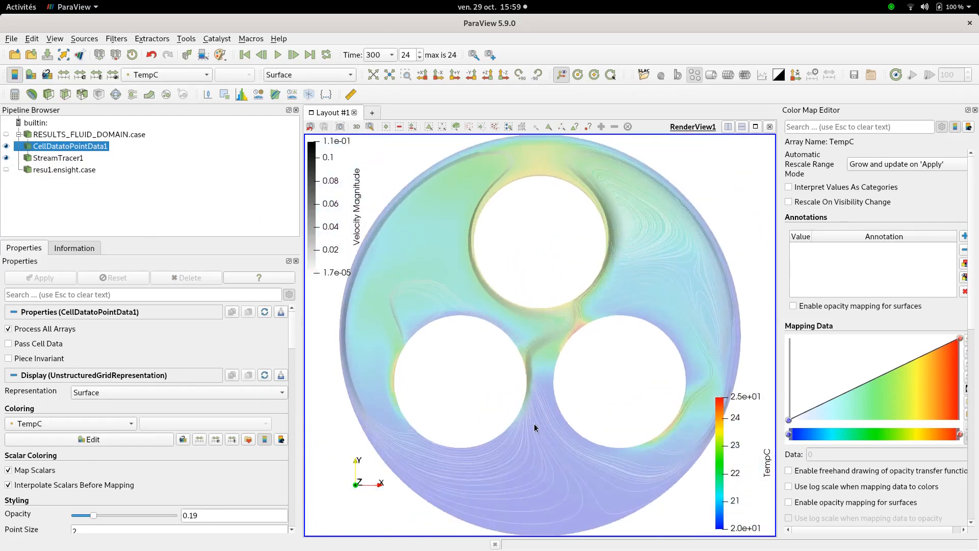
{"action": "scroll", "coordinate": [536, 423], "scroll_direction": "down", "scroll_amount": 1}
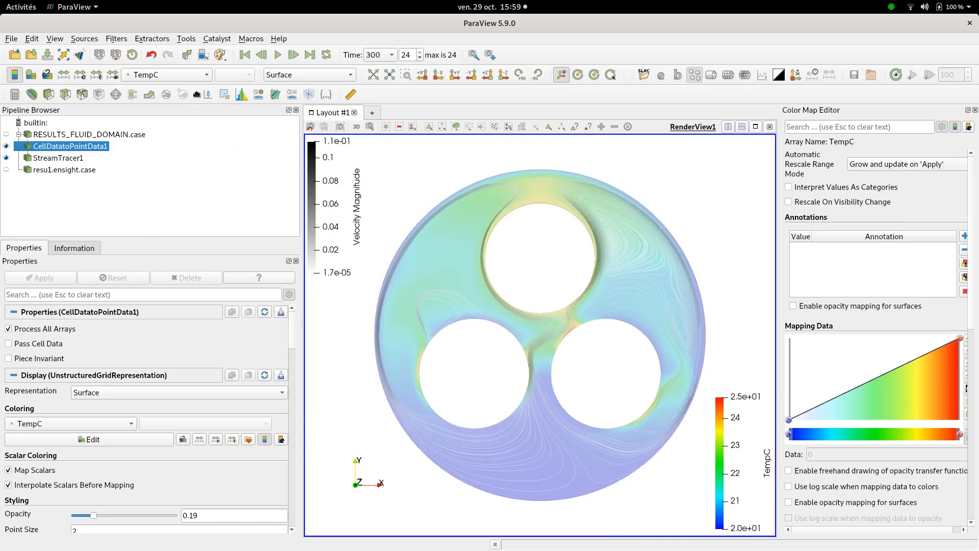
{"action": "left_click", "coordinate": [200, 78]}
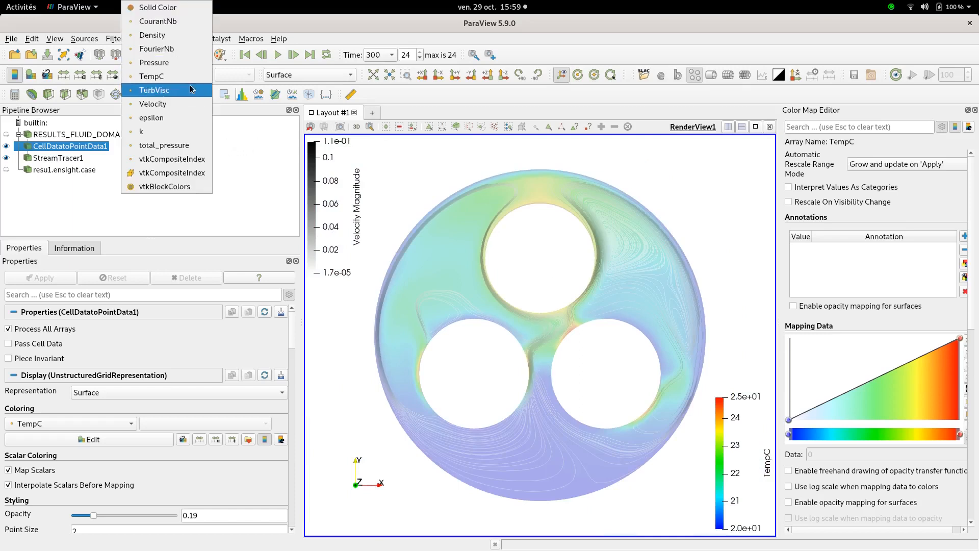
{"action": "left_click", "coordinate": [259, 168]}
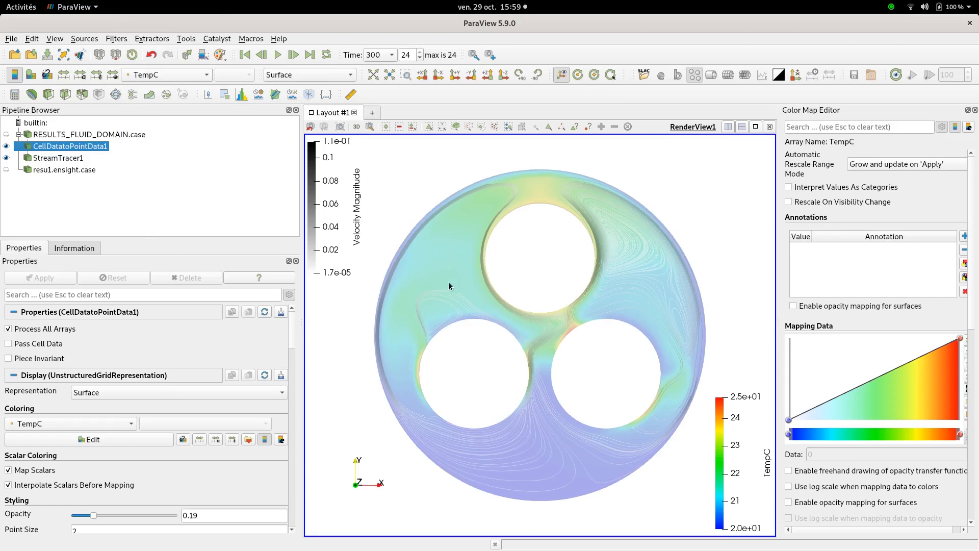